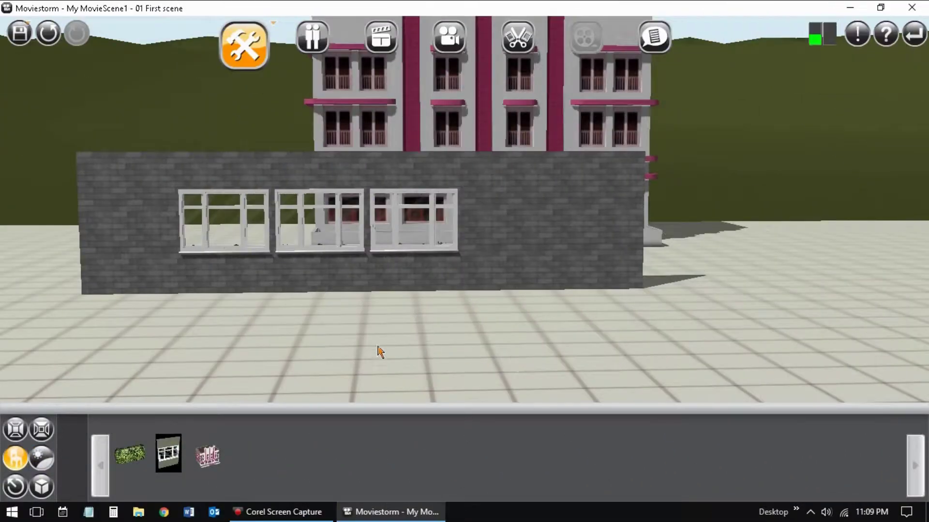
- Place the Table_Dining_01_Tintable dining table on the floor in front of the windowed wall
left_click_drag(340, 344, 412, 347)
right_click_drag(412, 347, 411, 363)
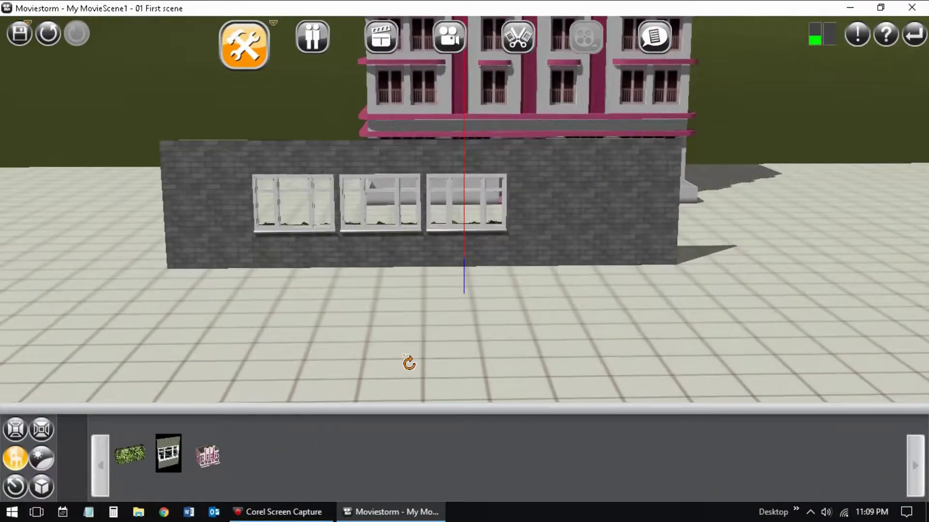
right_click_drag(356, 348, 387, 300)
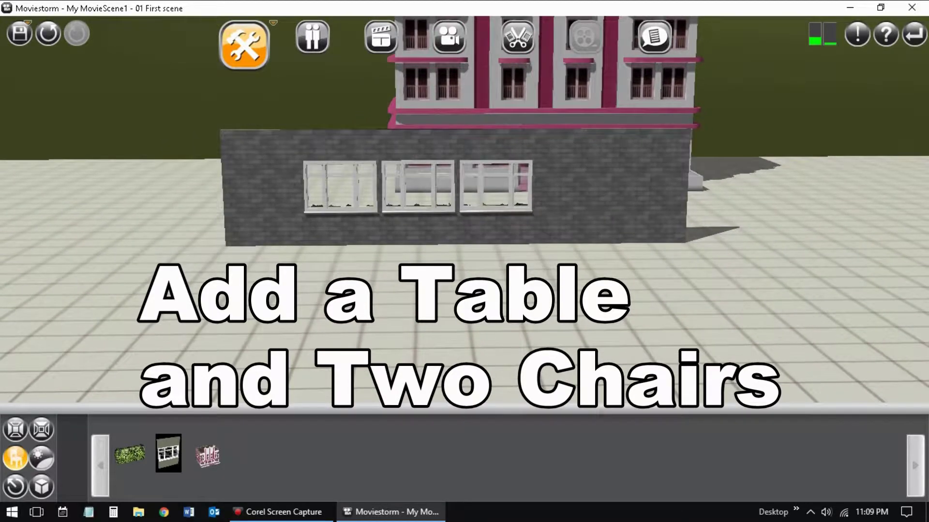
left_click(15, 458)
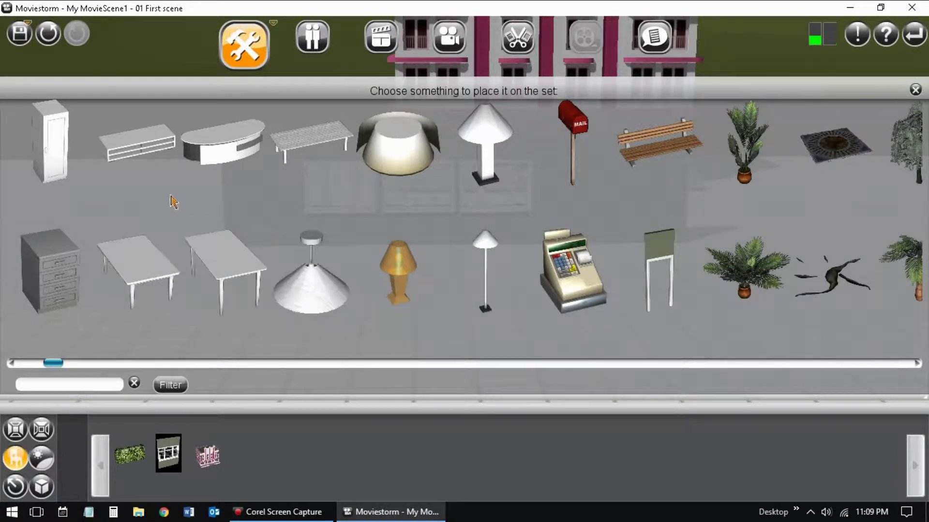
scroll(230, 273, "up", 3)
scroll(229, 273, "up", 2)
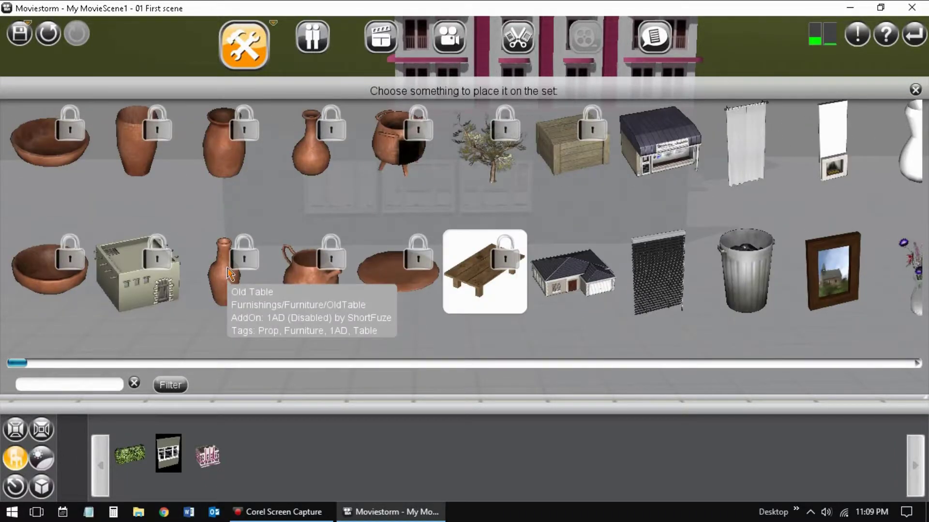
scroll(229, 273, "down", 7)
scroll(230, 274, "up", 1)
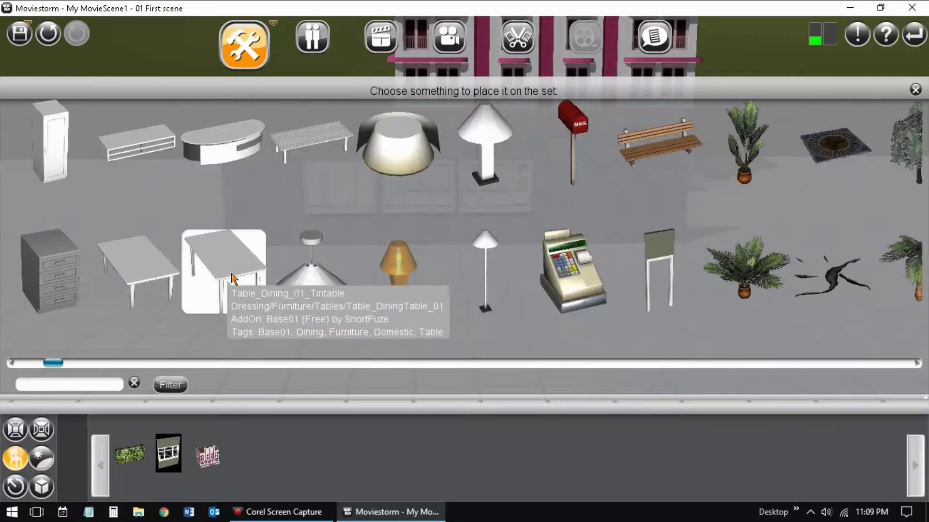
left_click(229, 274)
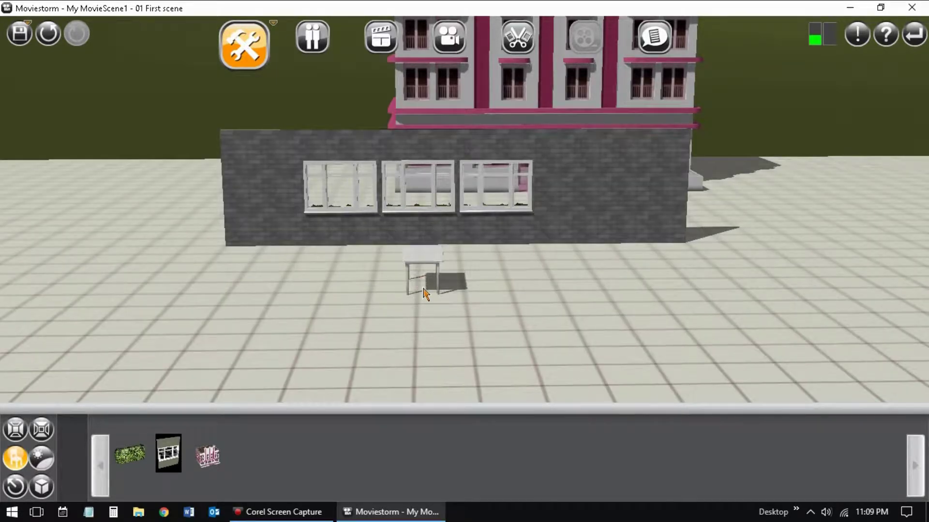
left_click(421, 288)
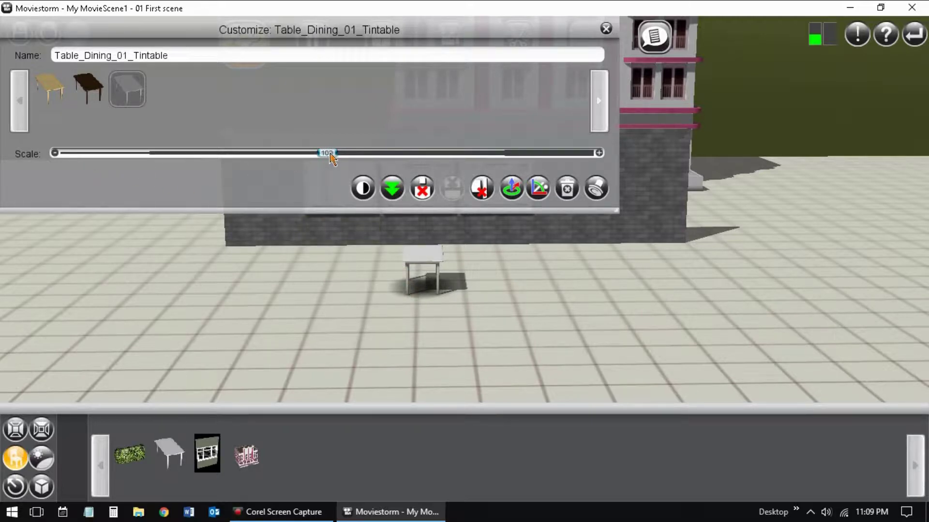
- Set the dining table's scale to 104 and give it the dark brown finish
left_click_drag(331, 158, 337, 162)
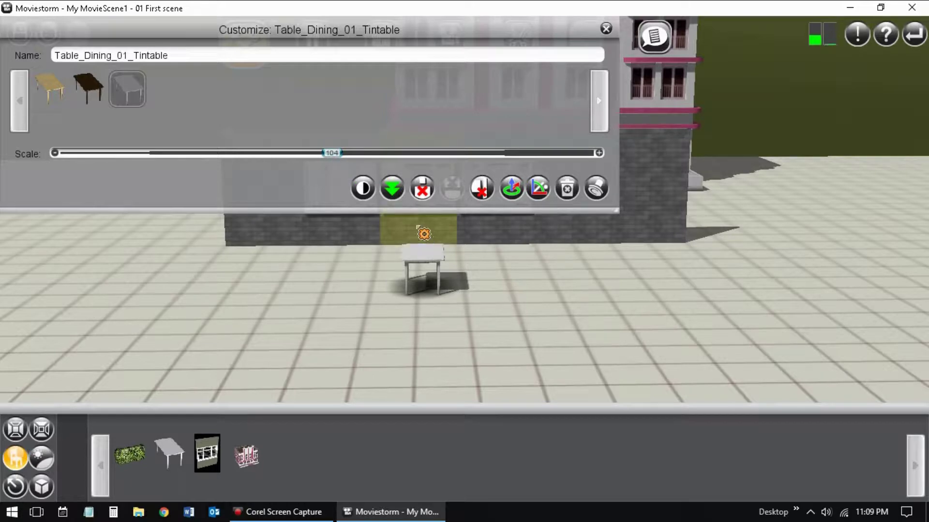
left_click(102, 94)
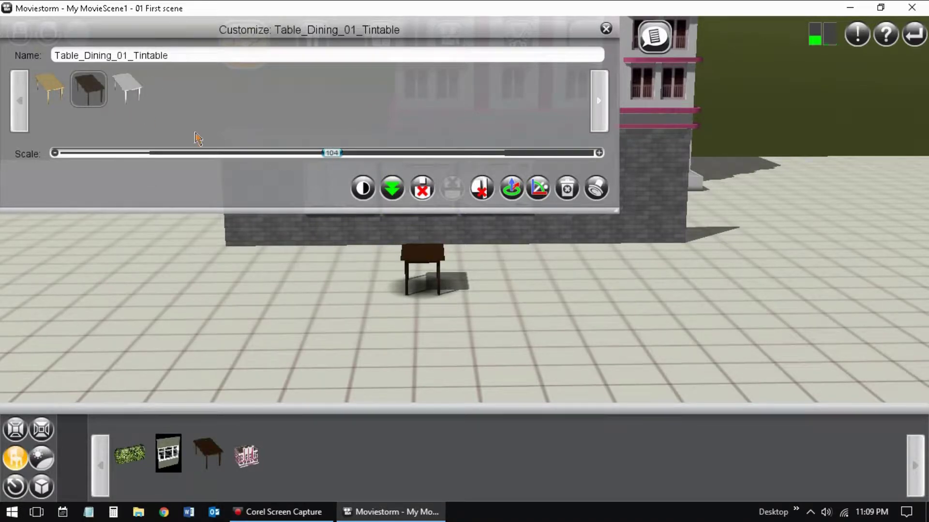
left_click(605, 30)
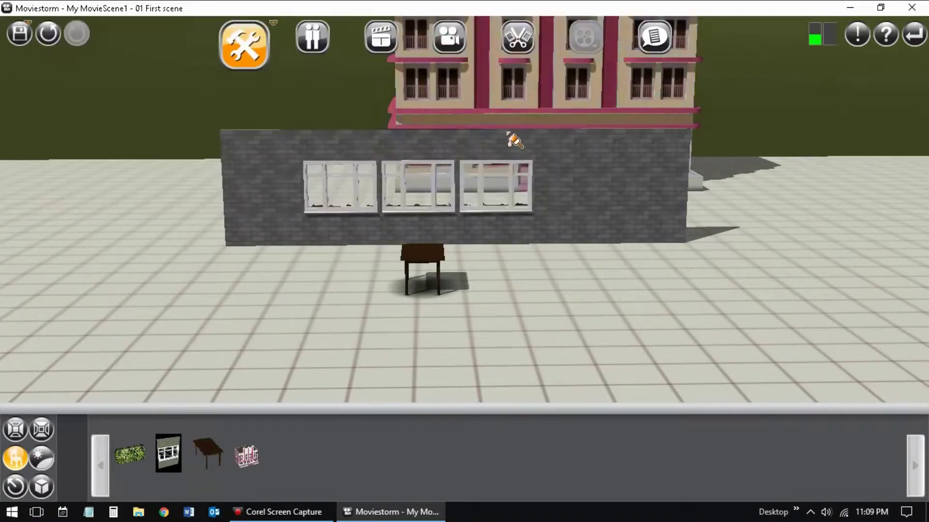
left_click(418, 262)
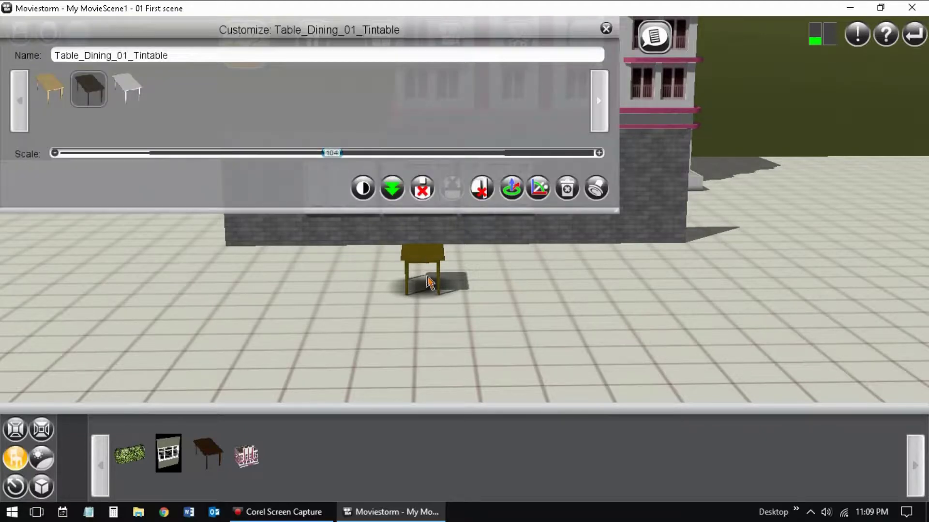
mouse_move(66, 91)
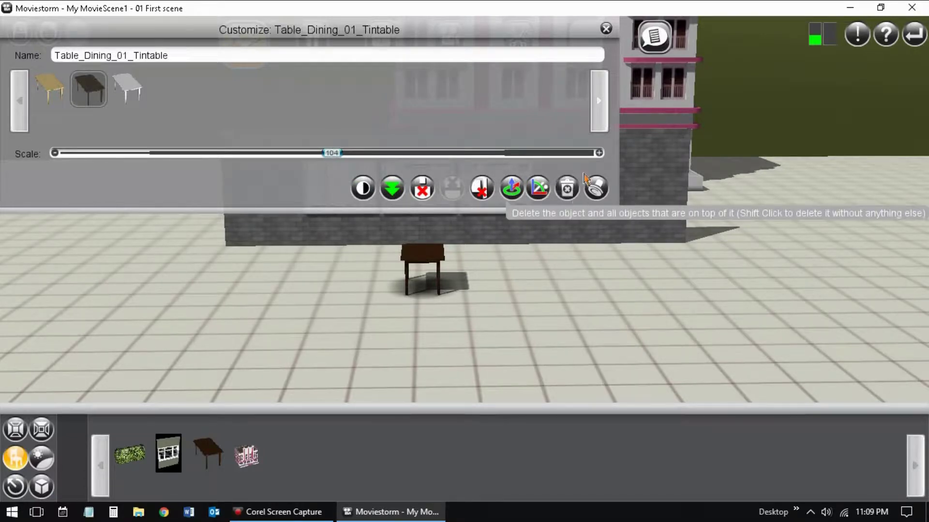
left_click(605, 28)
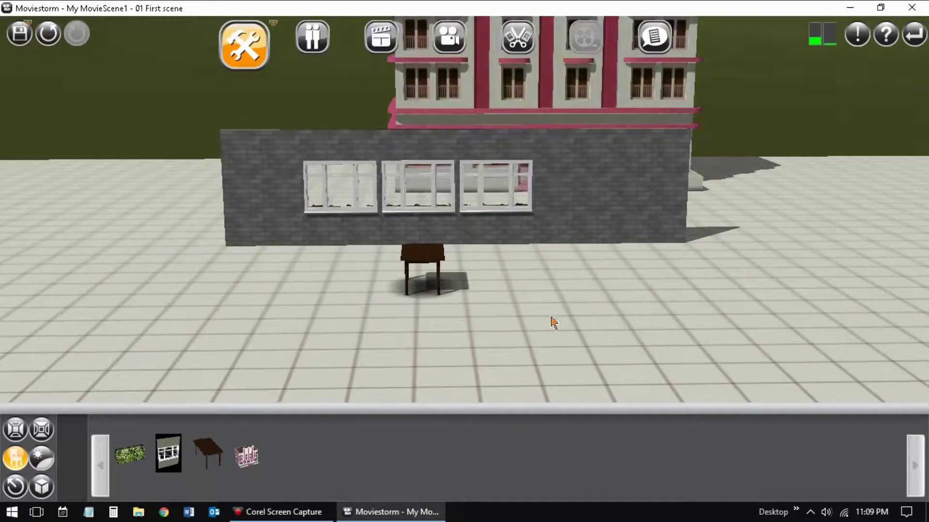
- Browse the set object library for a chair that suits the dining table
right_click_drag(554, 322, 537, 387)
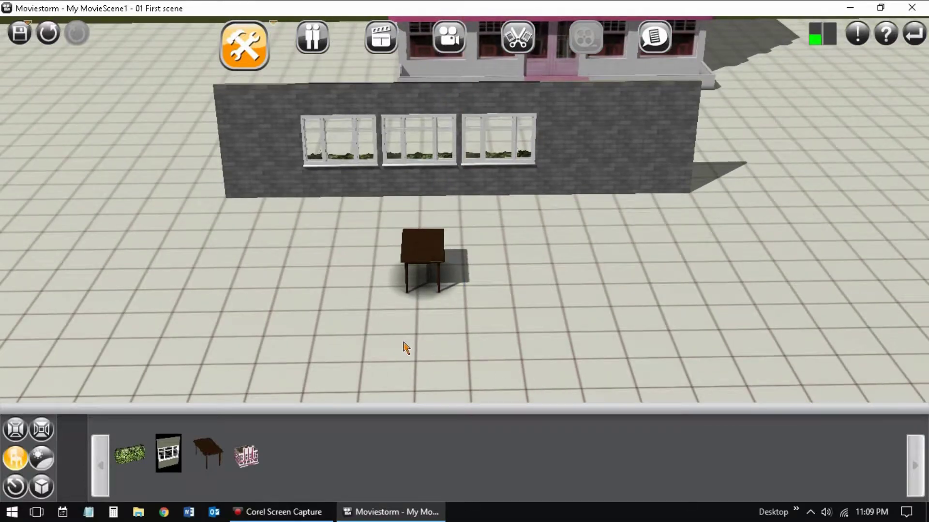
left_click_drag(405, 347, 385, 261)
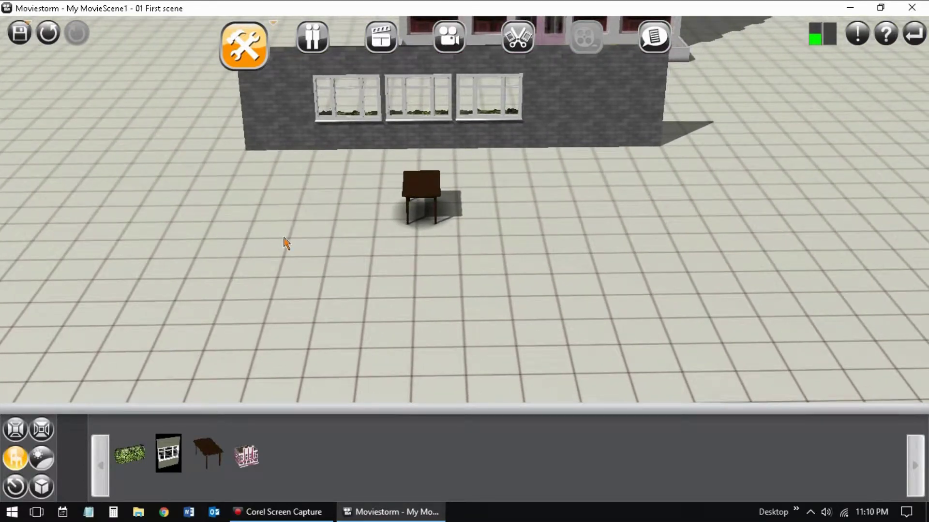
left_click(15, 458)
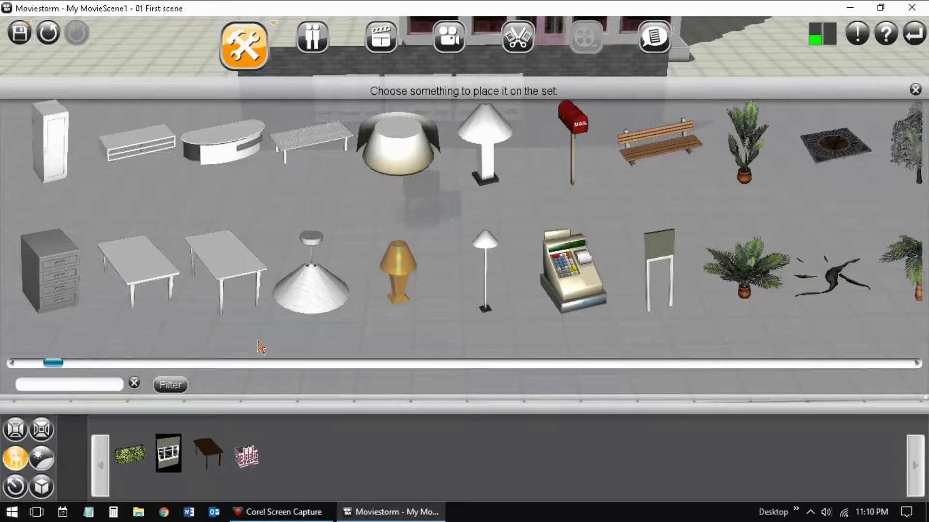
scroll(281, 341, "up", 2)
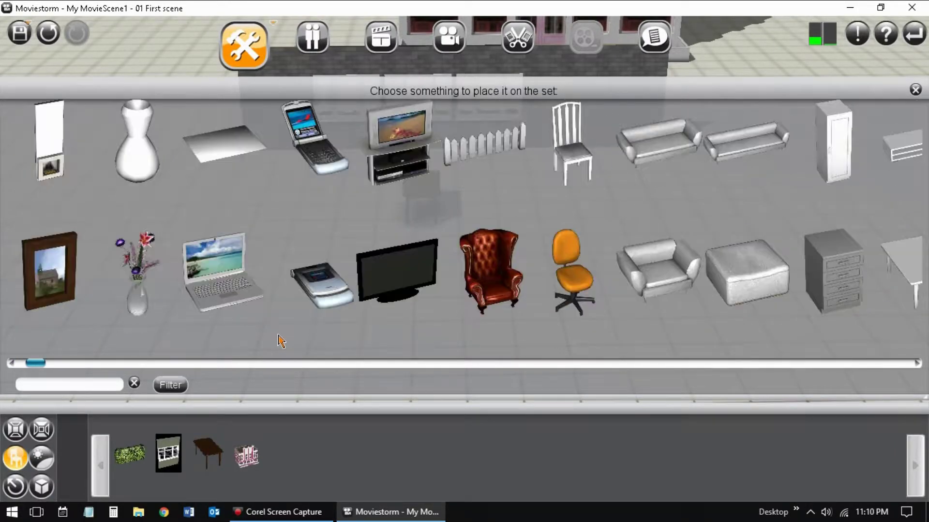
scroll(281, 341, "down", 3)
scroll(280, 341, "up", 6)
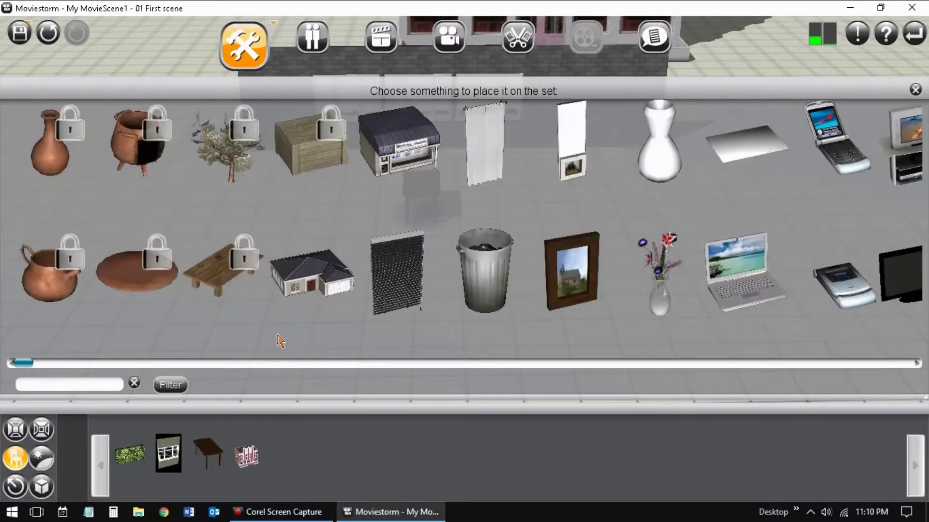
scroll(281, 341, "down", 4)
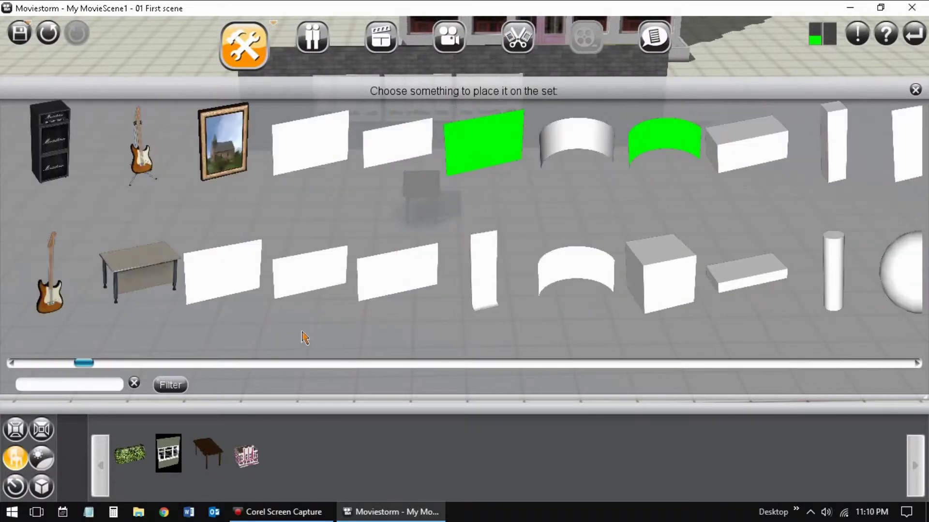
scroll(533, 303, "down", 2)
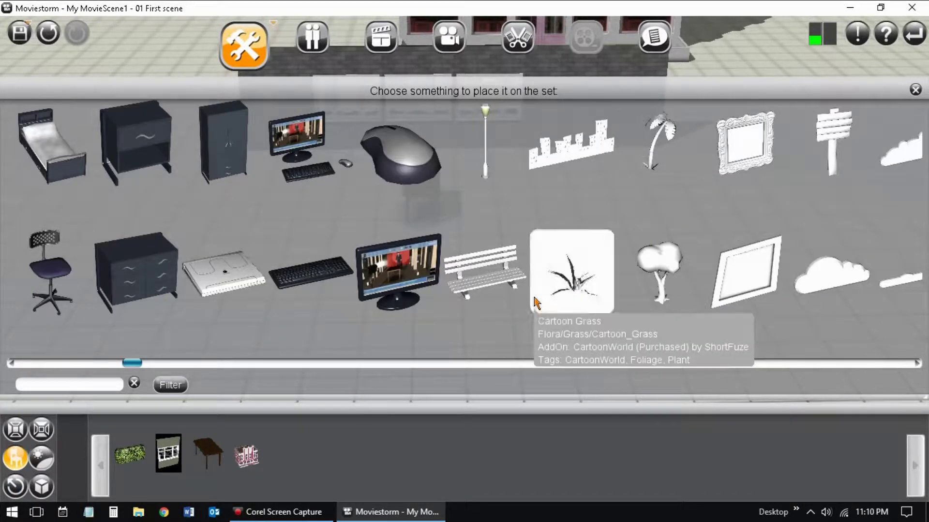
scroll(534, 302, "down", 3)
scroll(534, 303, "down", 3)
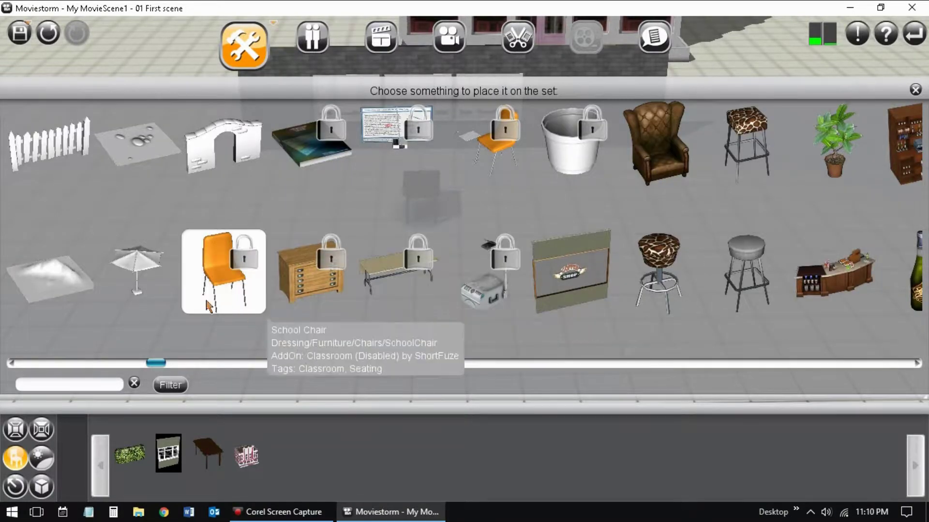
scroll(337, 301, "down", 3)
scroll(338, 301, "down", 3)
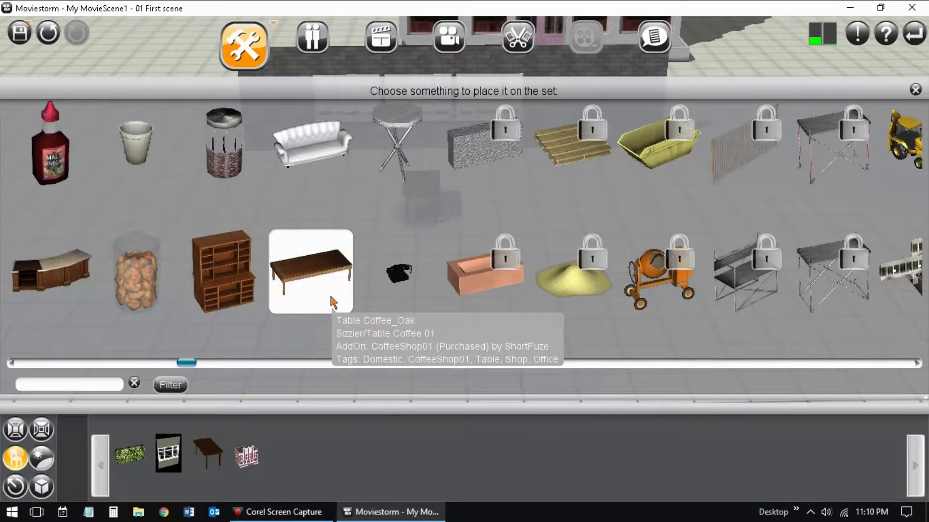
scroll(333, 302, "down", 15)
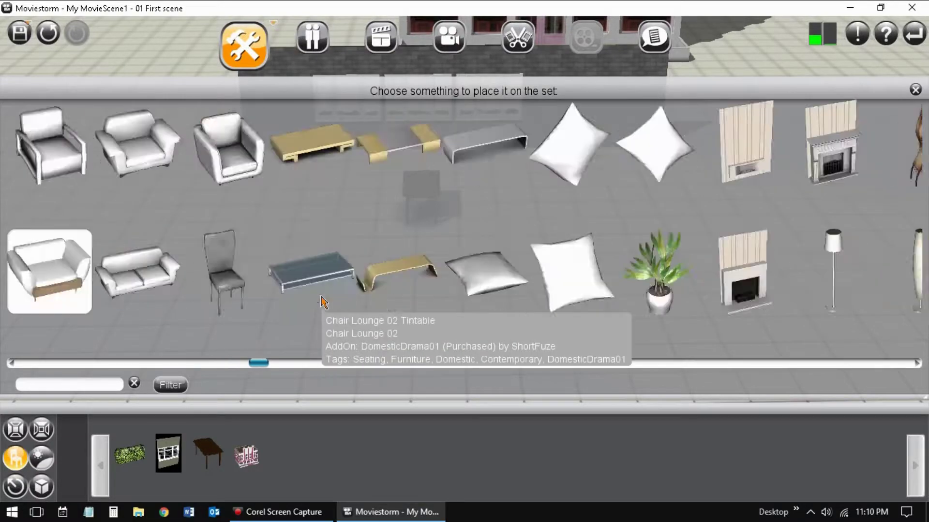
scroll(323, 301, "down", 15)
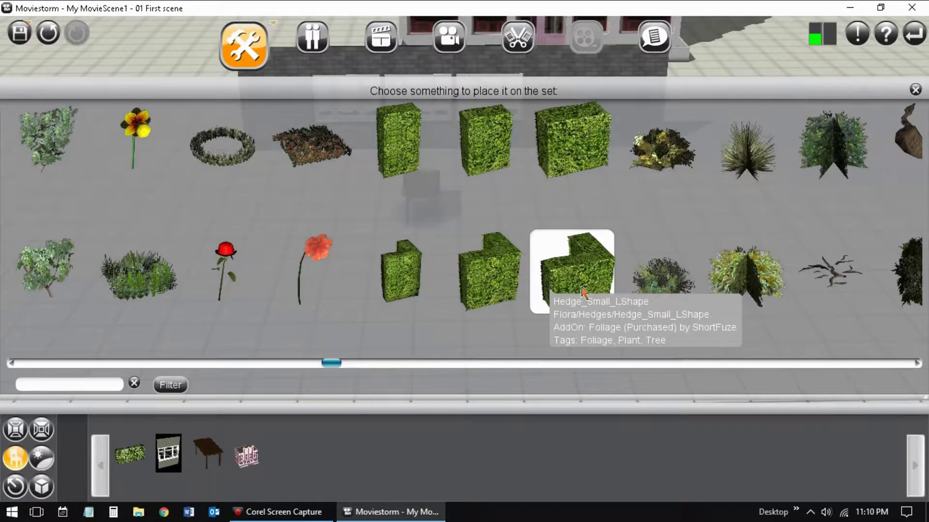
scroll(584, 292, "down", 15)
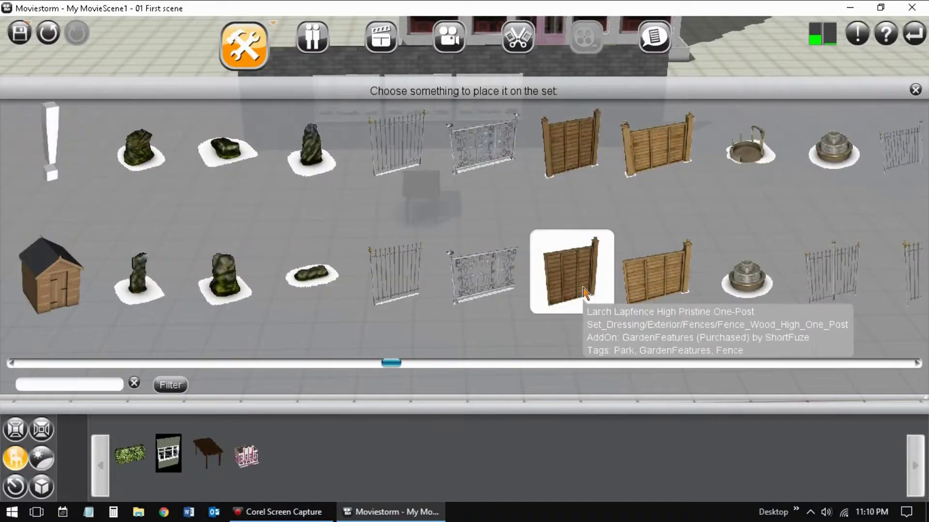
scroll(584, 291, "down", 15)
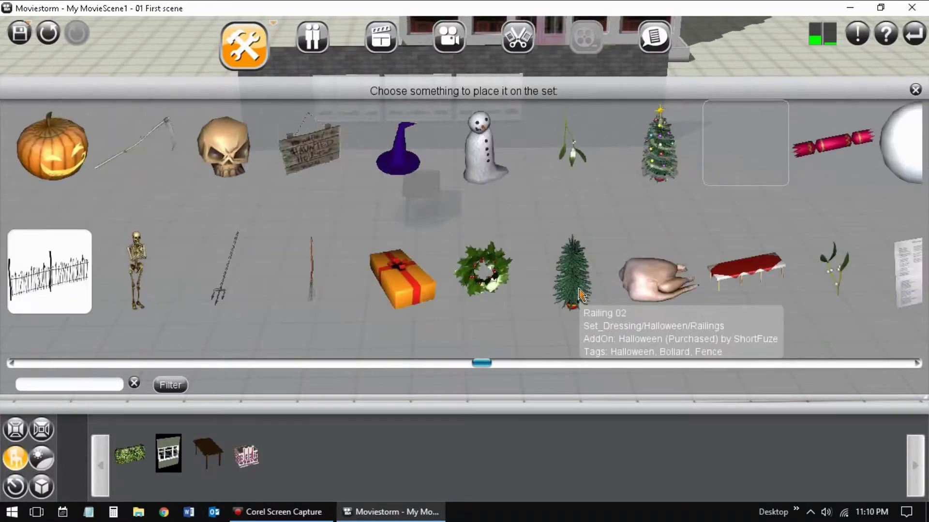
scroll(580, 295, "down", 15)
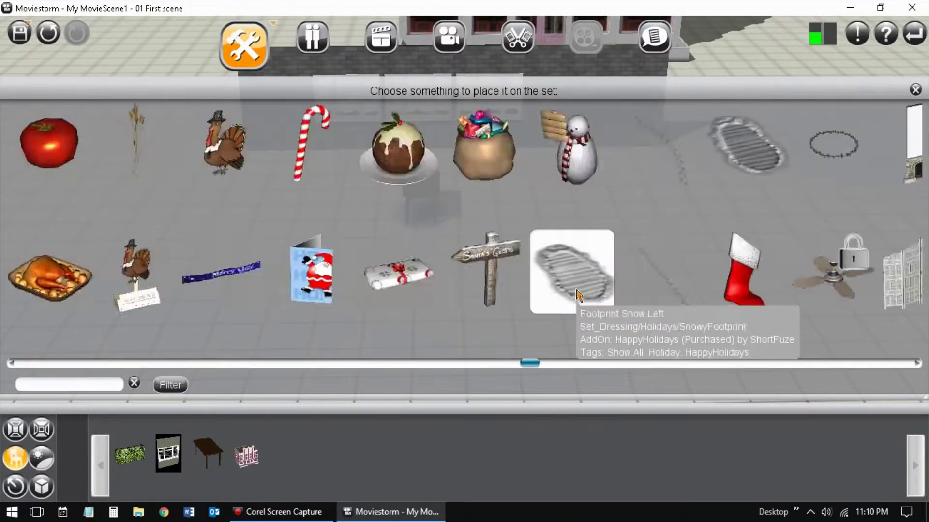
scroll(576, 295, "down", 15)
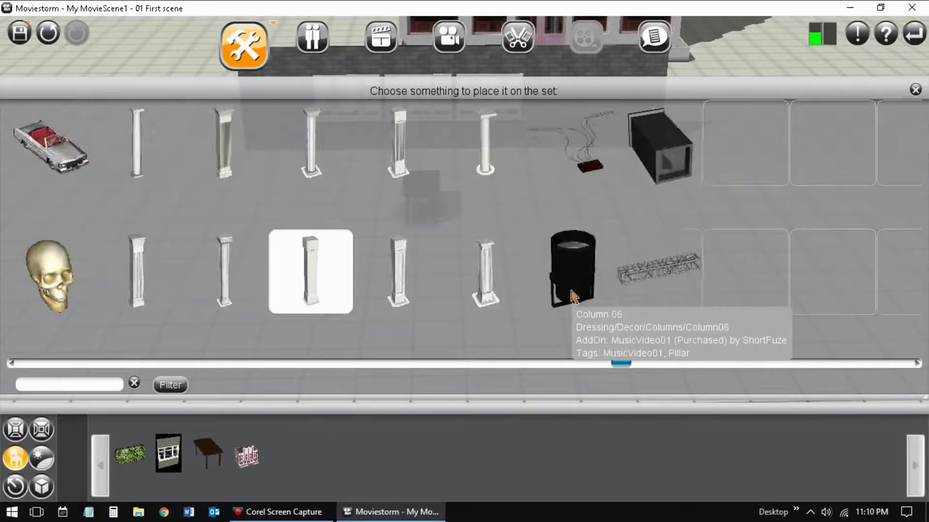
scroll(571, 296, "down", 10)
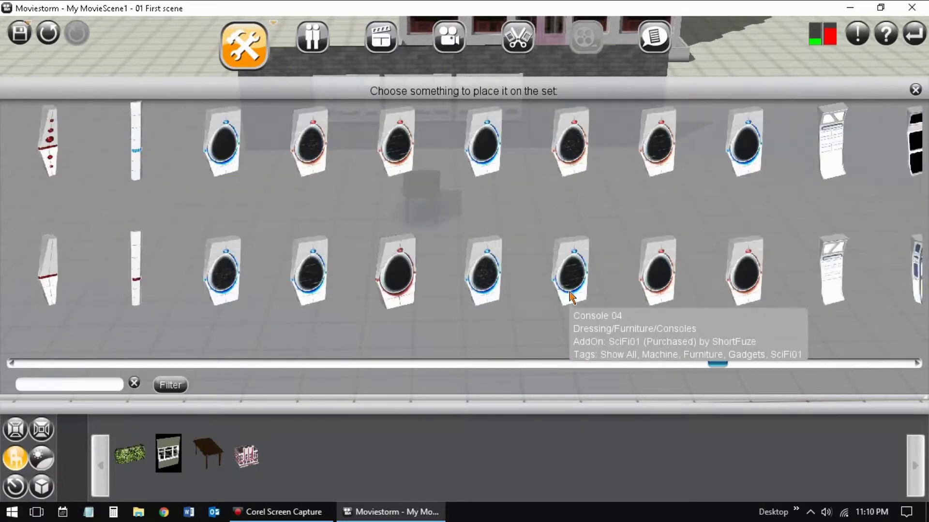
scroll(571, 296, "down", 9)
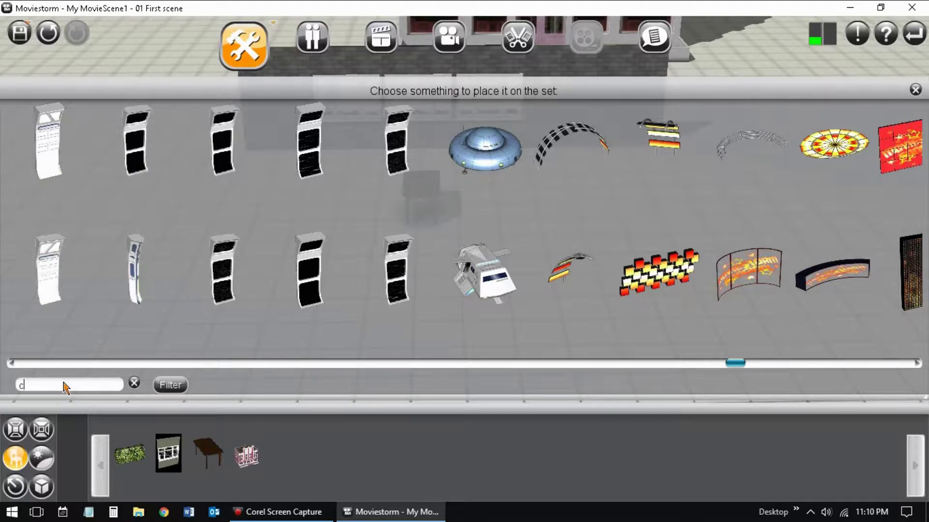
- Search the object library for "chair" and place the orange Plastic Chair on the floor beside the dining table
type("hair")
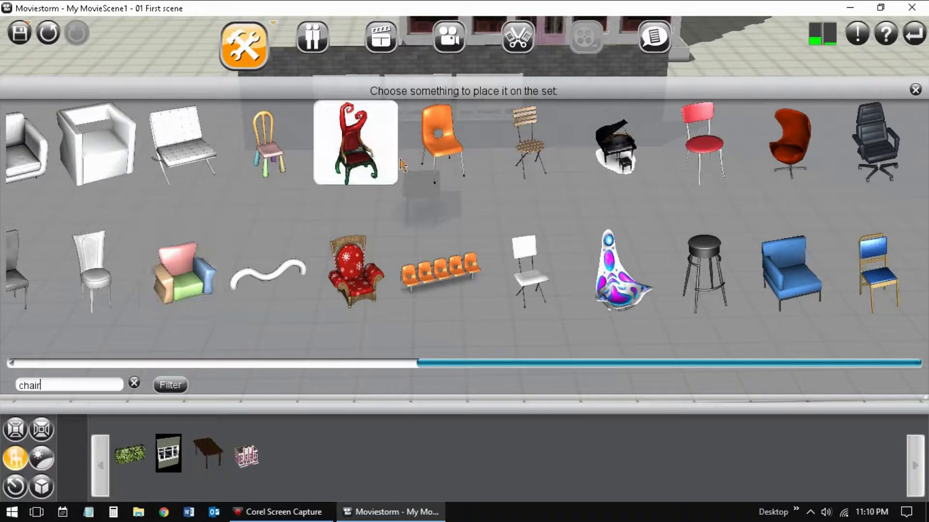
left_click(419, 163)
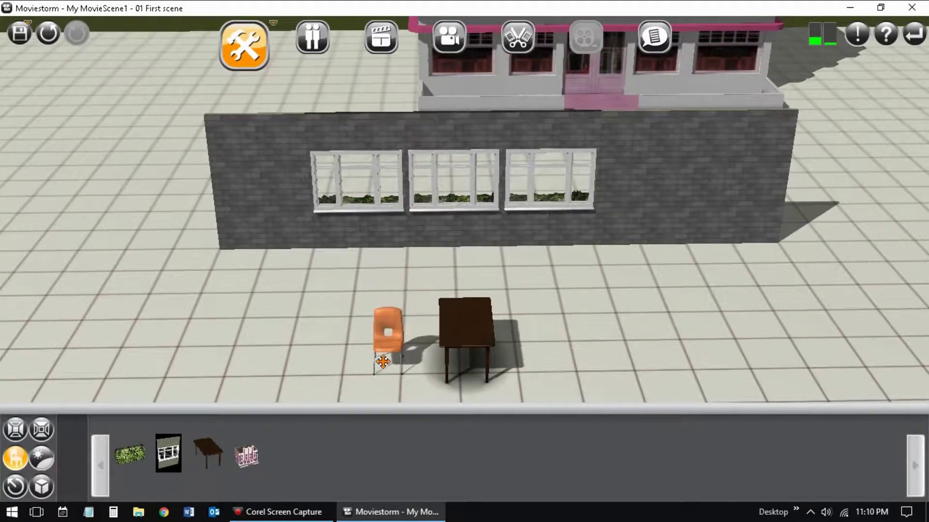
left_click(379, 362)
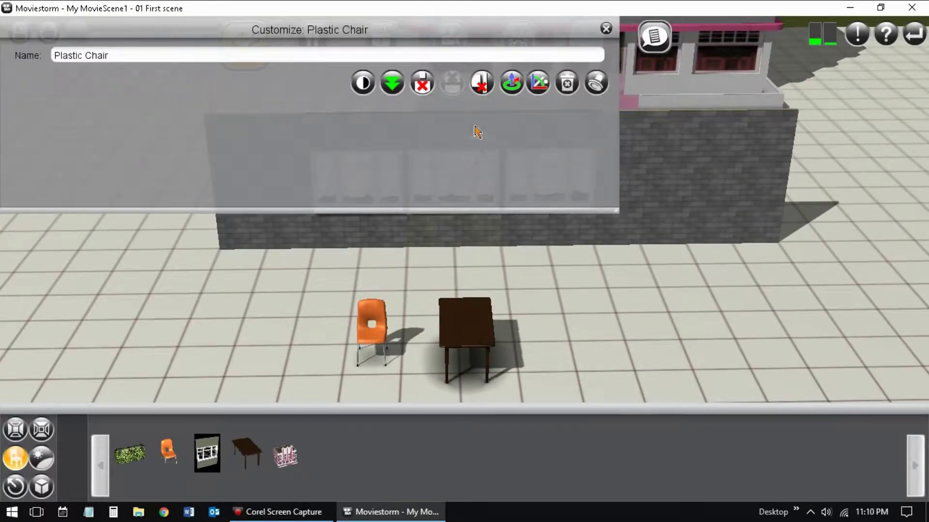
- Rotate the orange chair about its vertical axis so that it faces the dining table
left_click(510, 85)
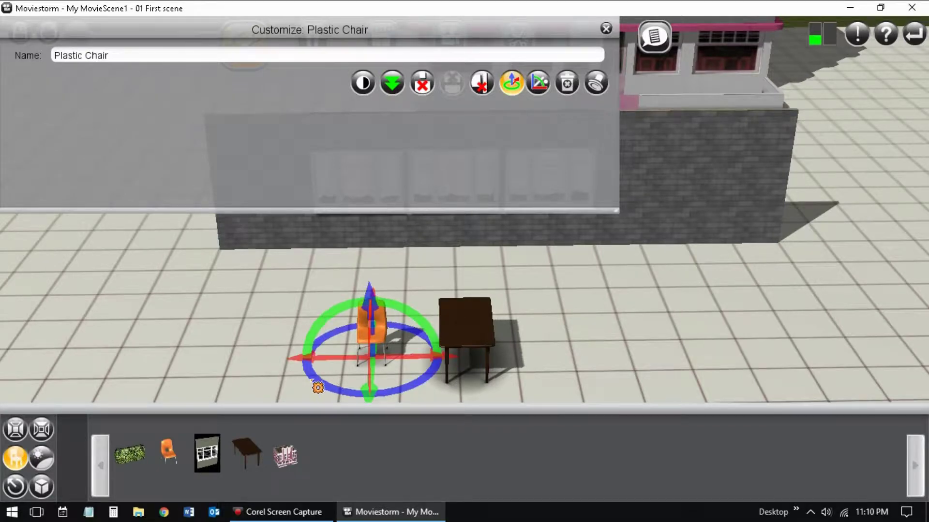
left_click_drag(315, 386, 408, 385)
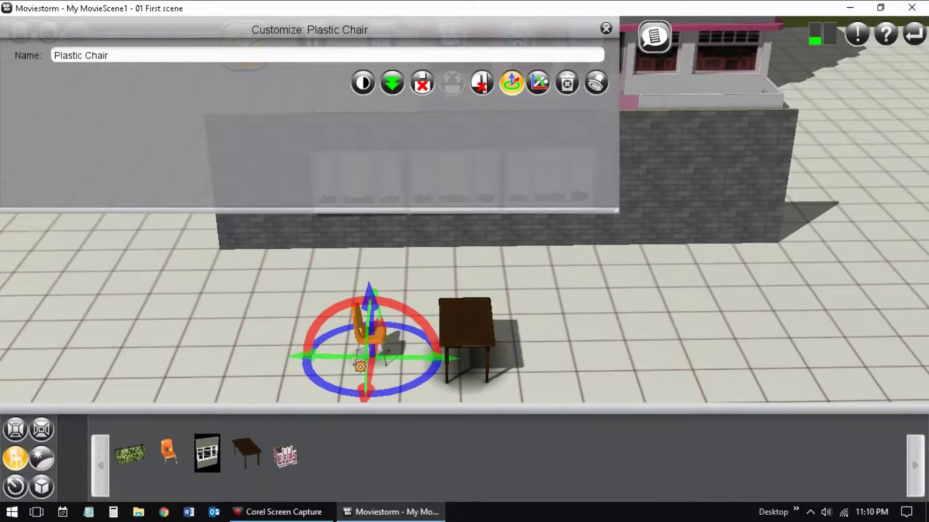
- Duplicate the orange Plastic Chair and place the copy on the opposite side of the dining table
left_click(251, 354)
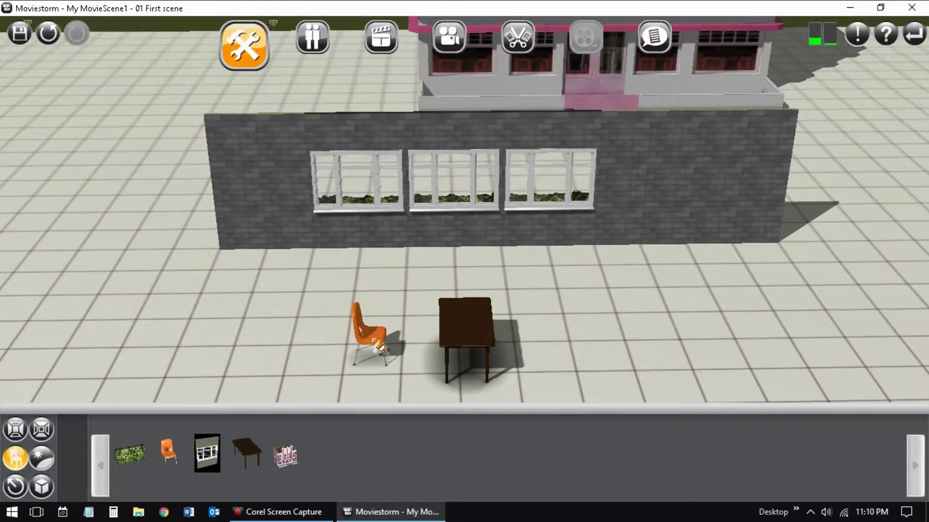
left_click(380, 345)
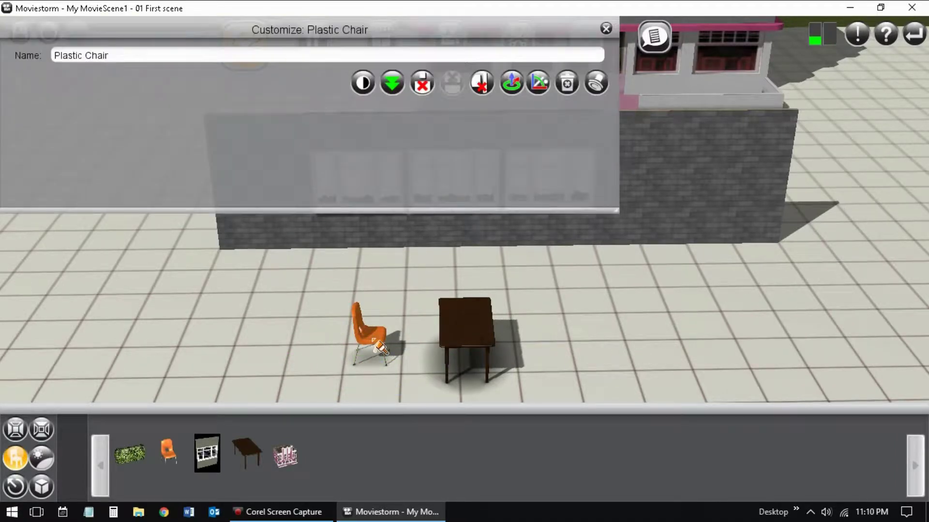
left_click(596, 83)
left_click(569, 350)
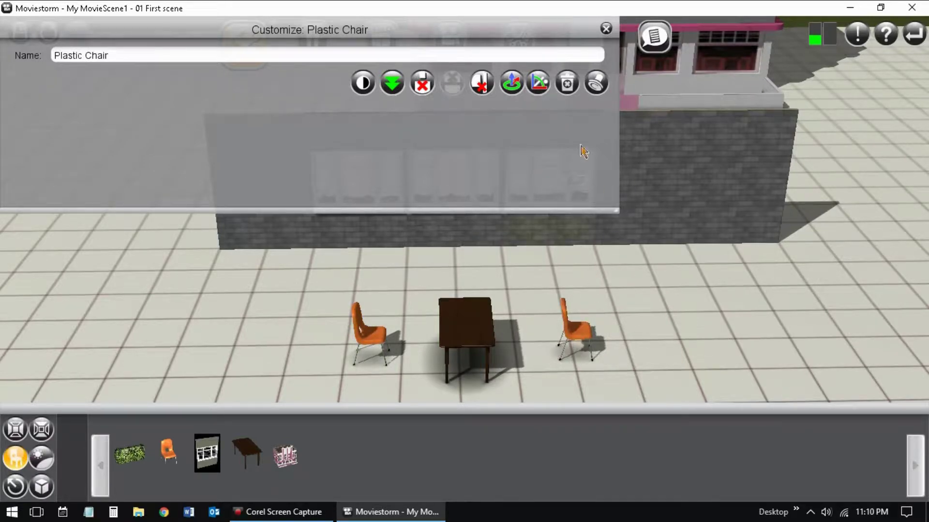
left_click(606, 29)
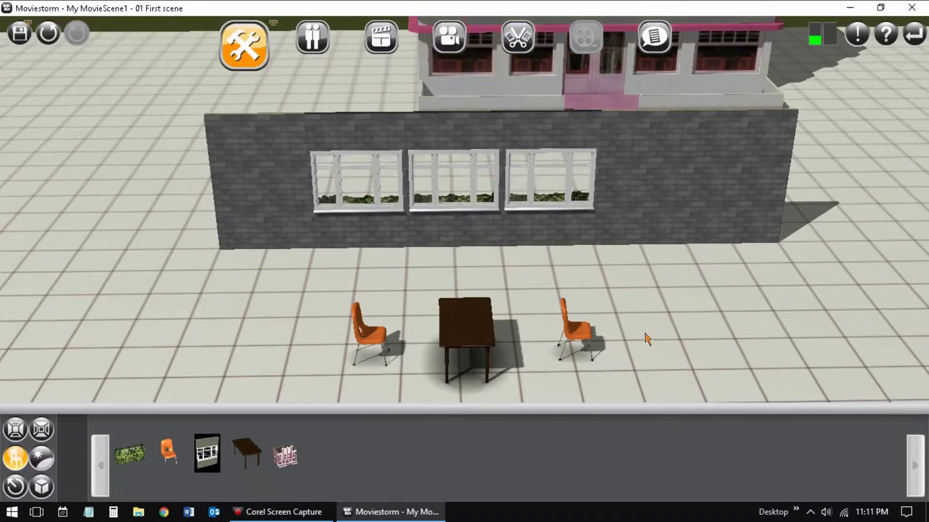
- Rotate the duplicated orange chair about its vertical axis so that it faces the dining table
right_click_drag(645, 338, 564, 264)
left_click(564, 266)
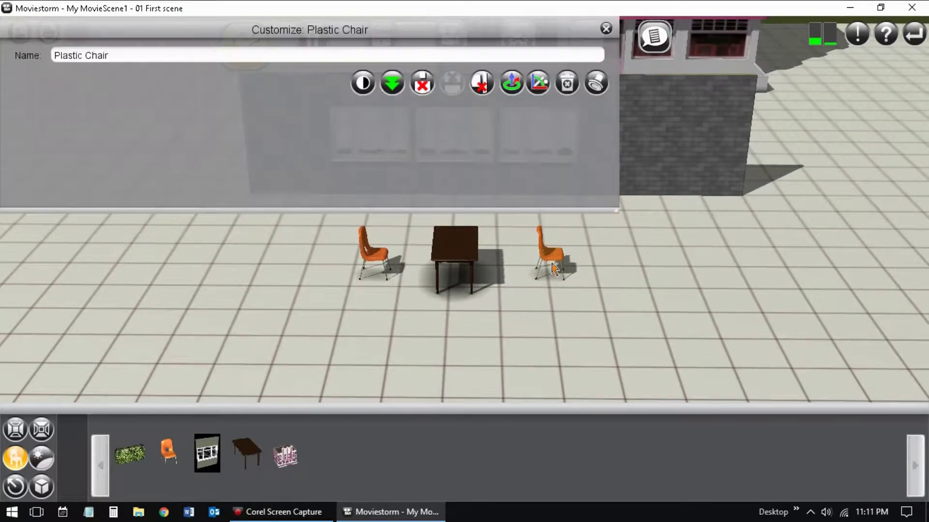
left_click(517, 89)
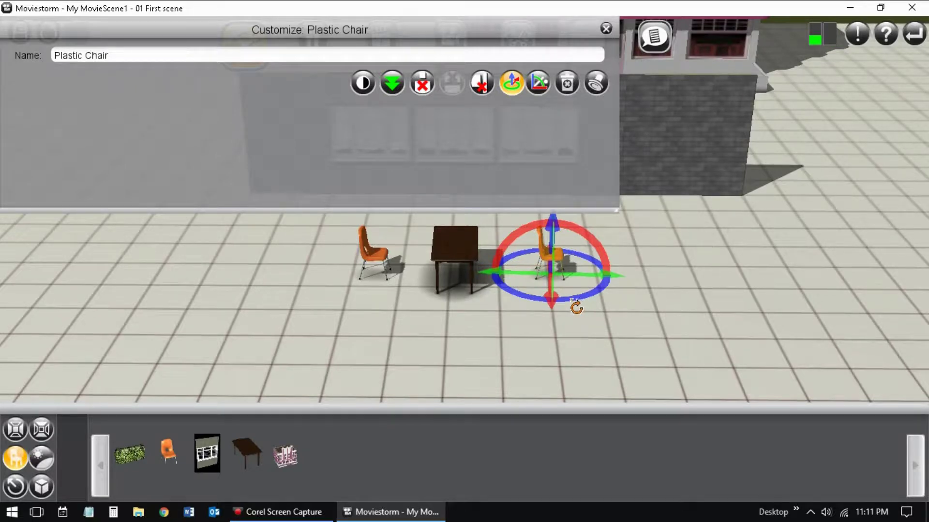
left_click_drag(580, 310, 320, 231)
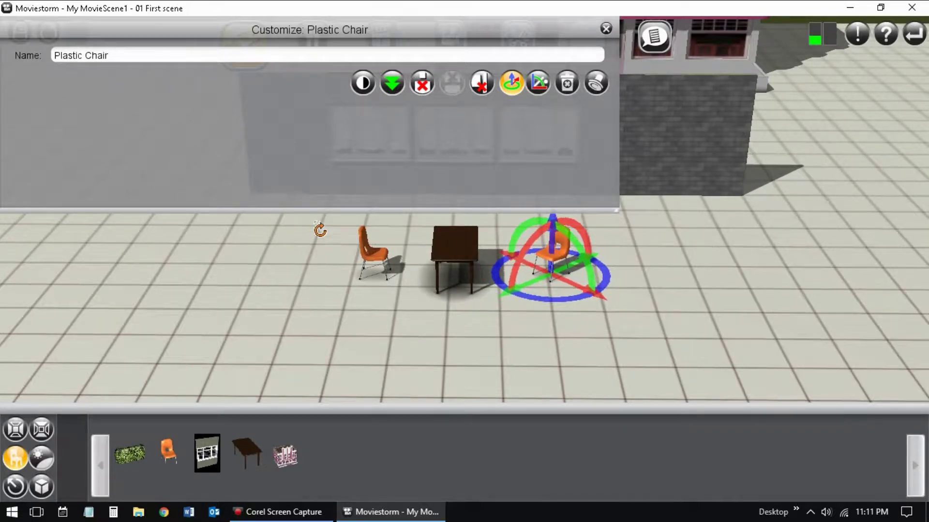
left_click_drag(540, 300, 511, 292)
left_click(486, 331)
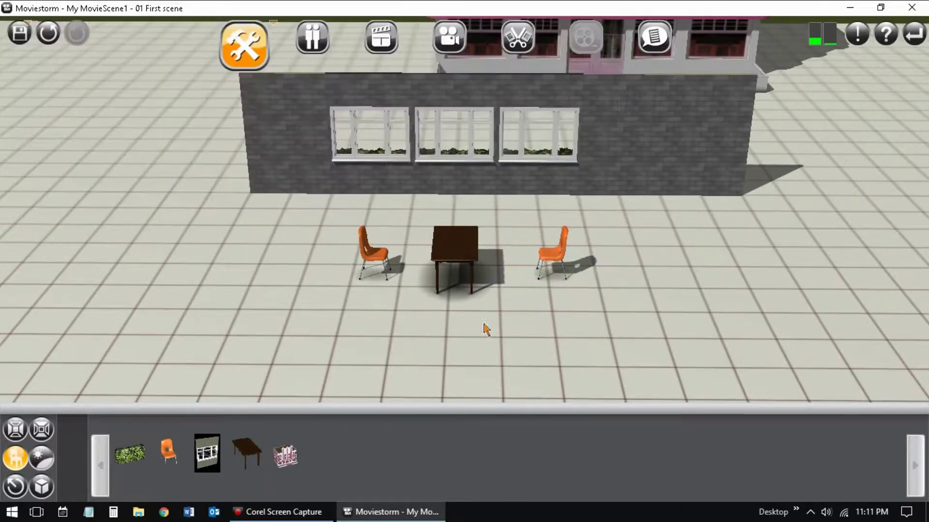
key("alt+F4")
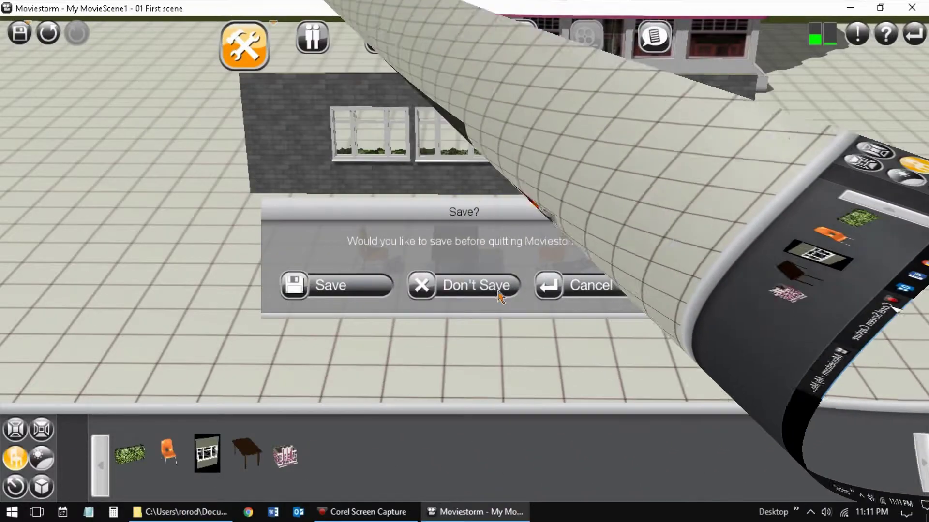
left_click(597, 292)
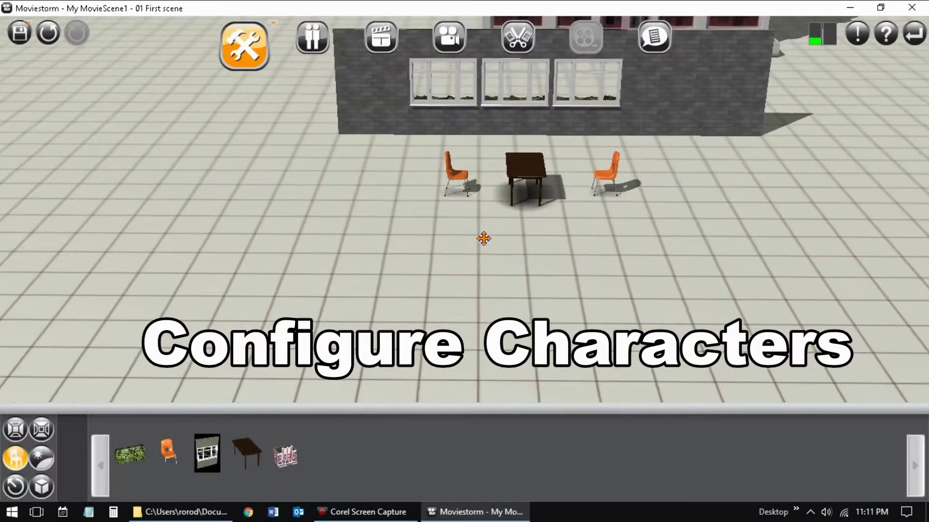
right_click_drag(483, 236, 485, 277)
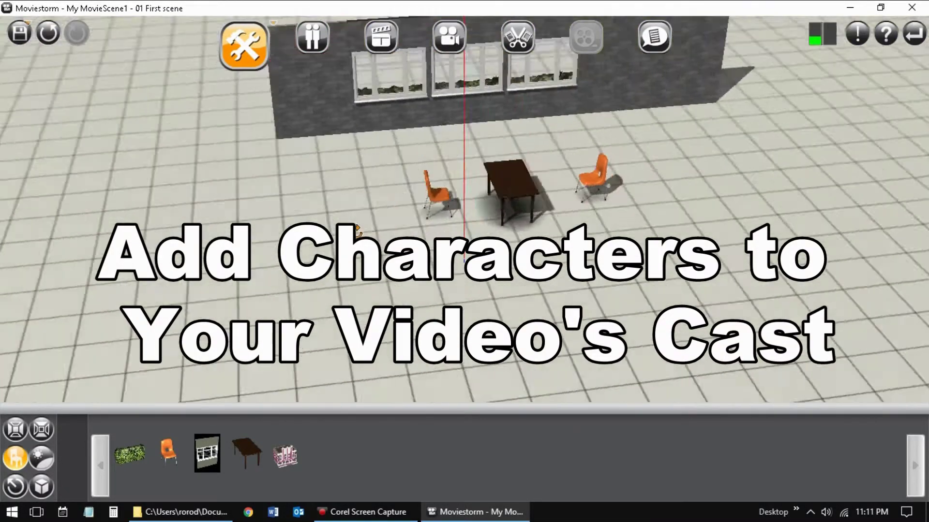
- Open the character dressing room and look through the outfits available for the Star character
right_click_drag(357, 229, 315, 189)
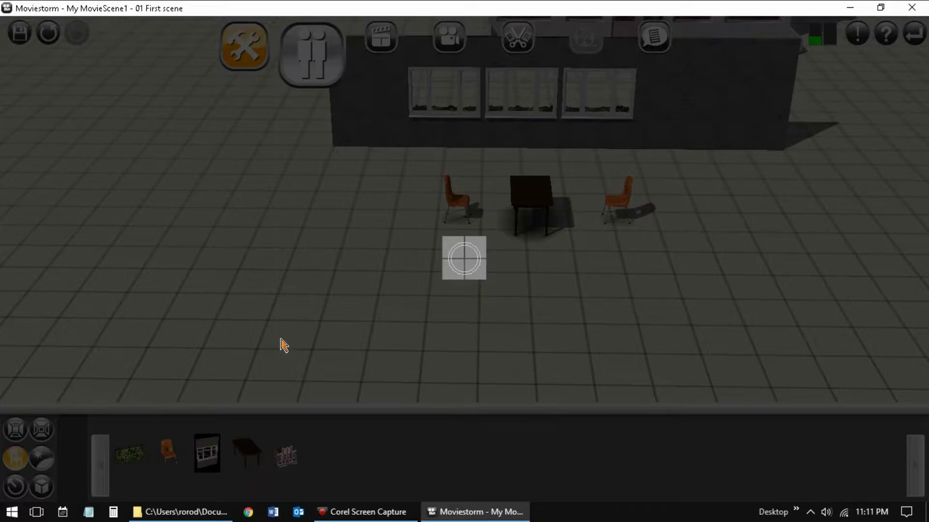
scroll(638, 348, "down", 4)
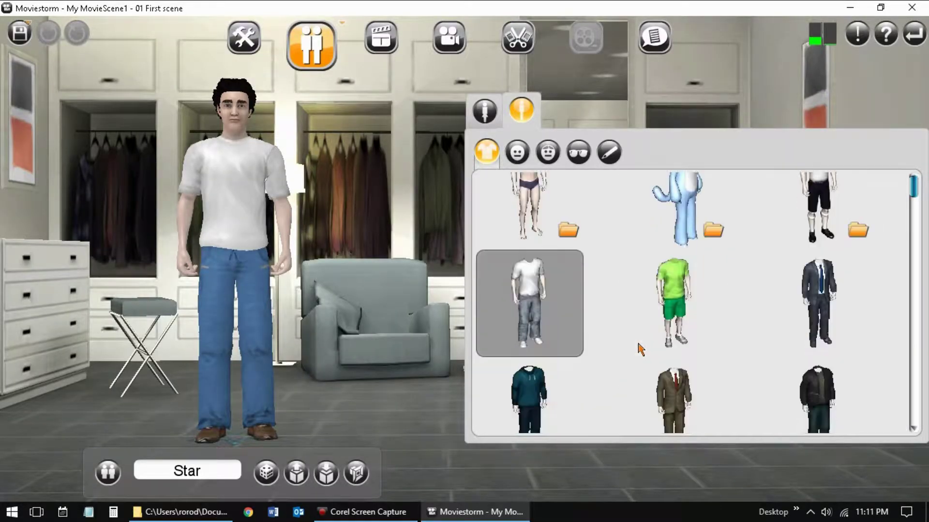
scroll(919, 286, "up", 1)
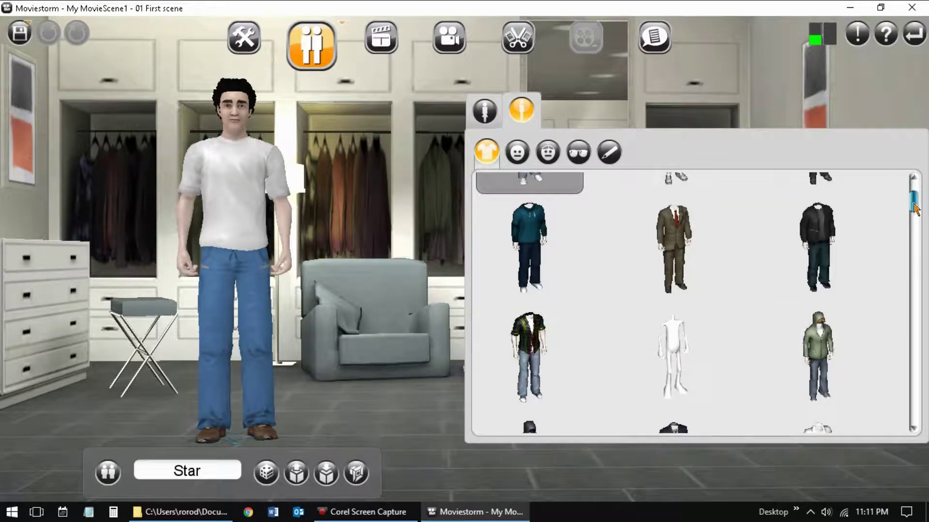
left_click_drag(913, 208, 912, 429)
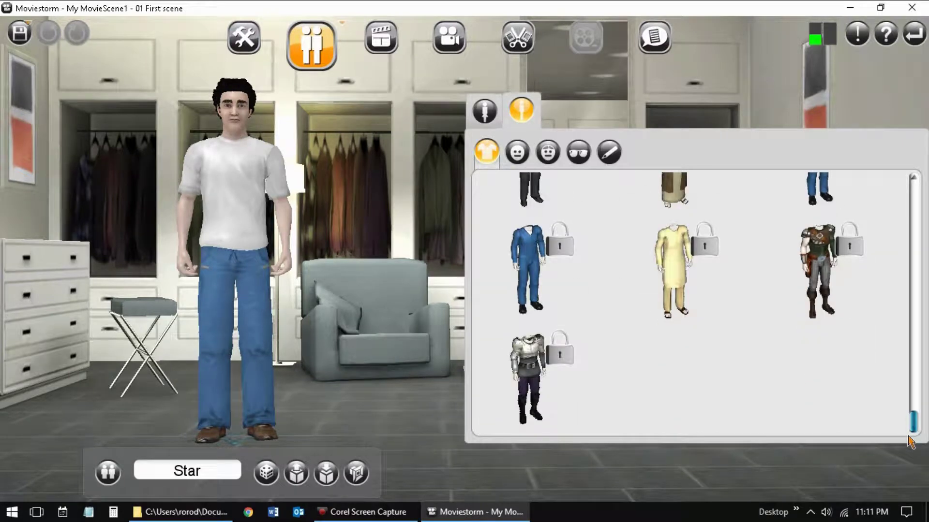
- Add a new character to the cast based on the stock character Ben1
left_click(108, 474)
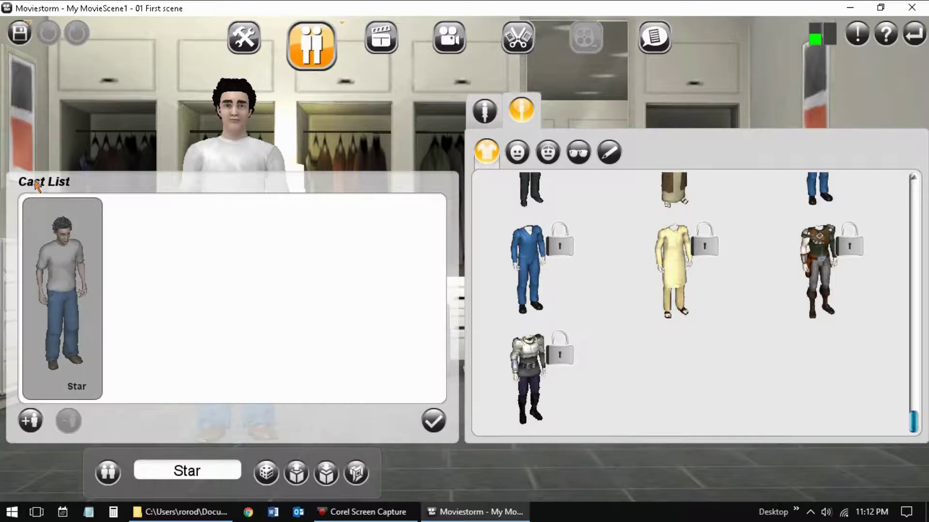
left_click(34, 420)
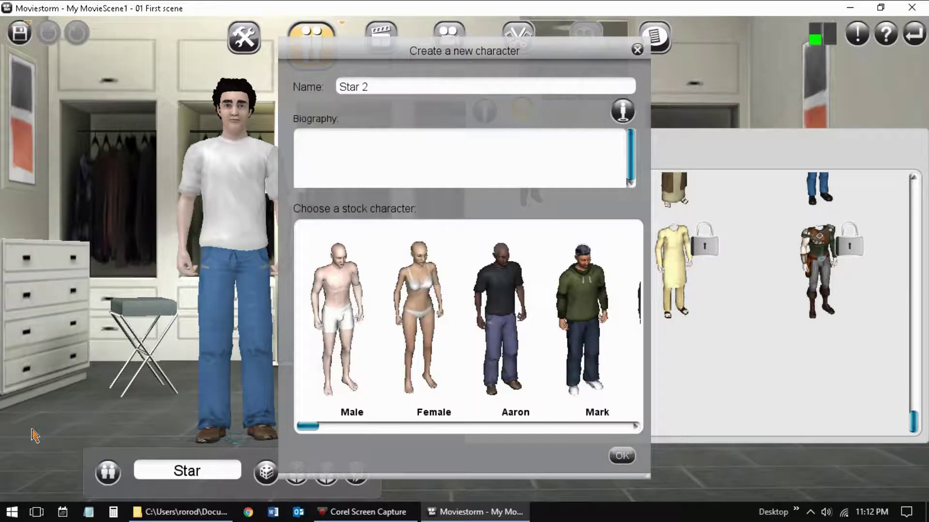
scroll(414, 332, "down", 1)
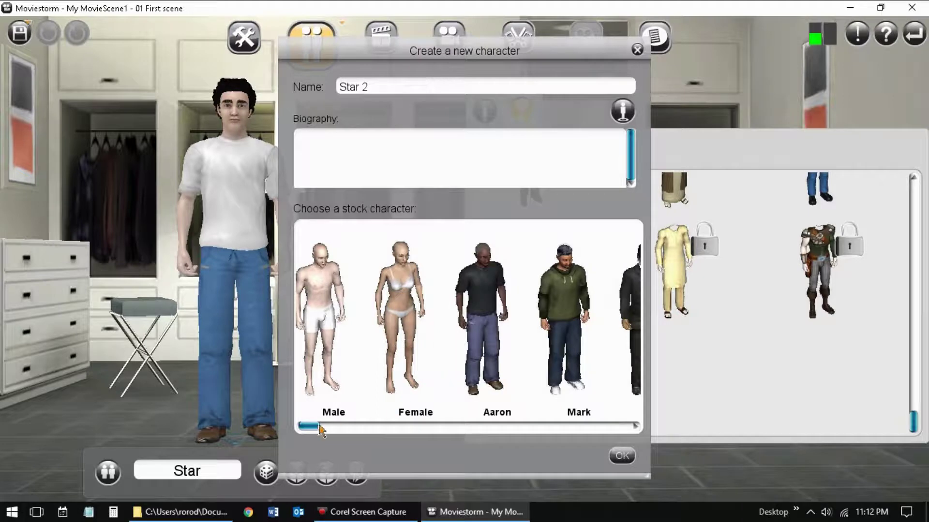
left_click_drag(316, 429, 660, 459)
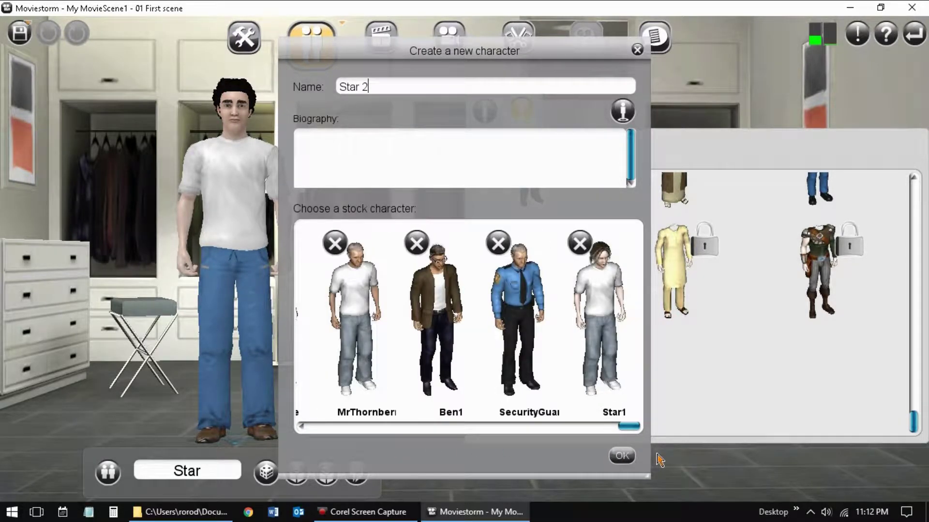
left_click(444, 330)
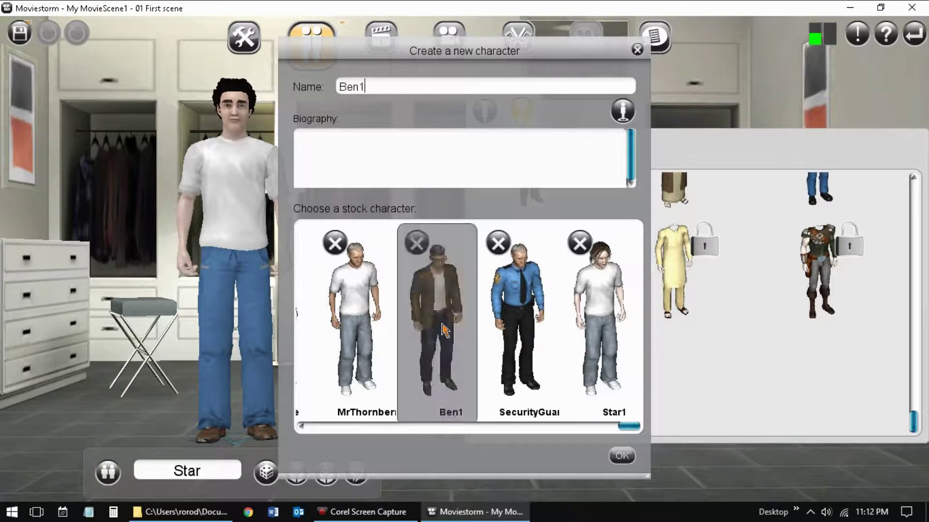
double_click(444, 331)
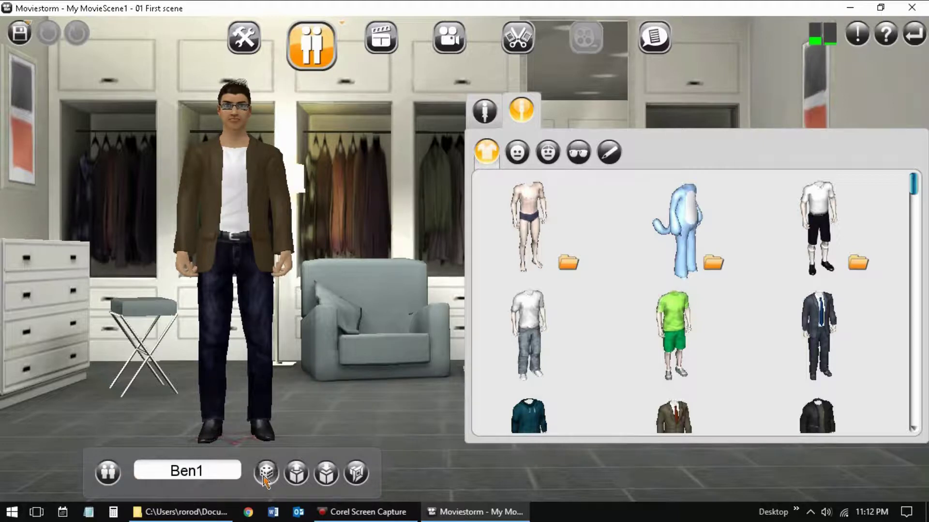
- Try to save Ben1 to the stock characters, declining to replace the existing entry
left_click(327, 476)
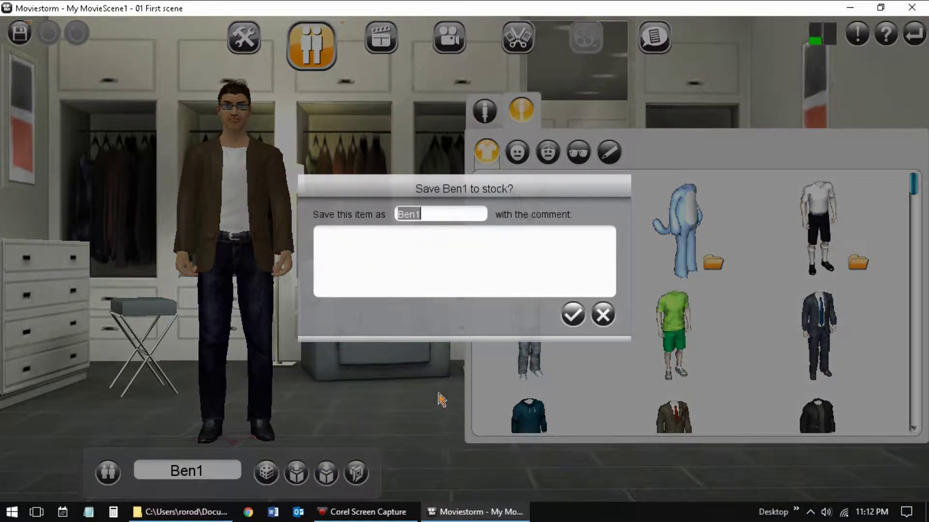
left_click(571, 314)
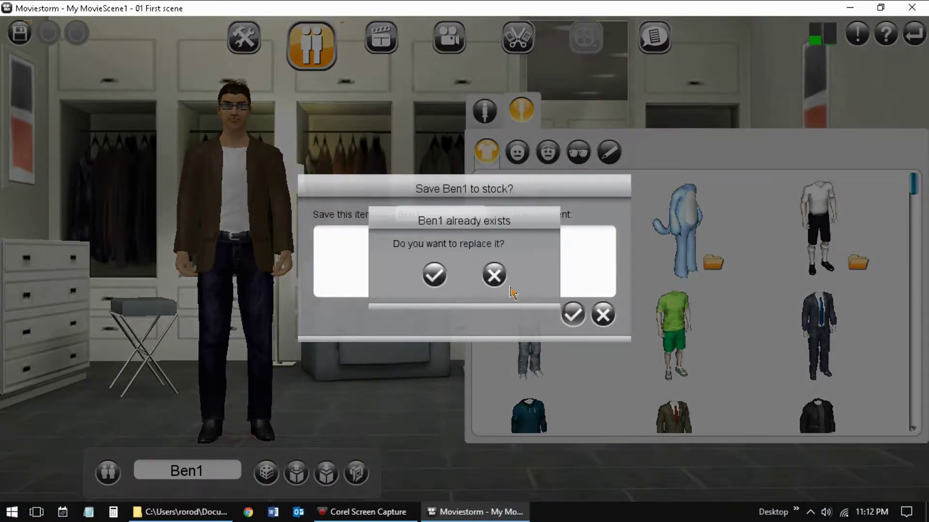
left_click(492, 274)
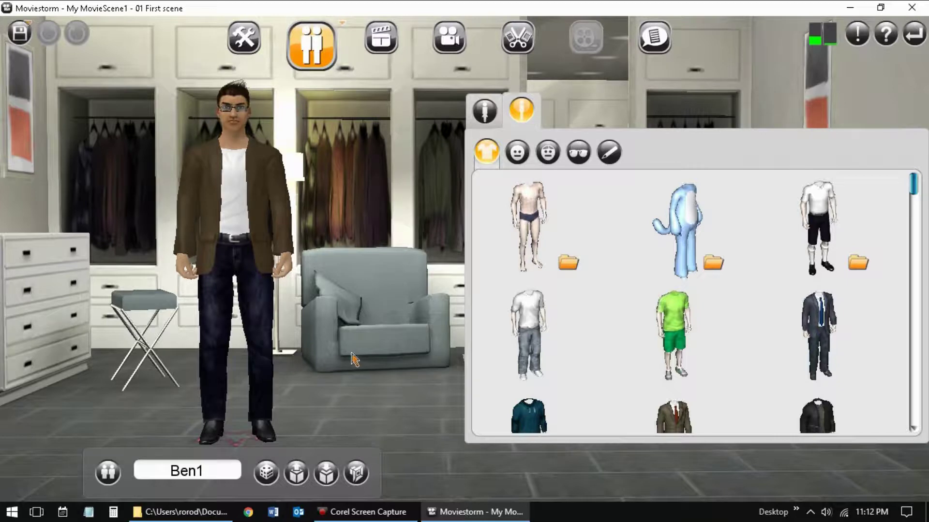
- Remove the Star character from the cast list
left_click(109, 473)
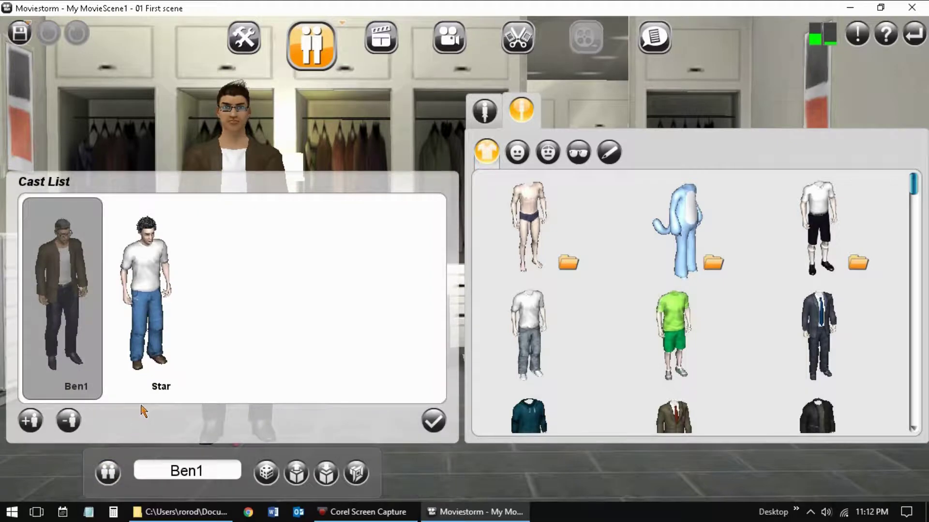
left_click(142, 317)
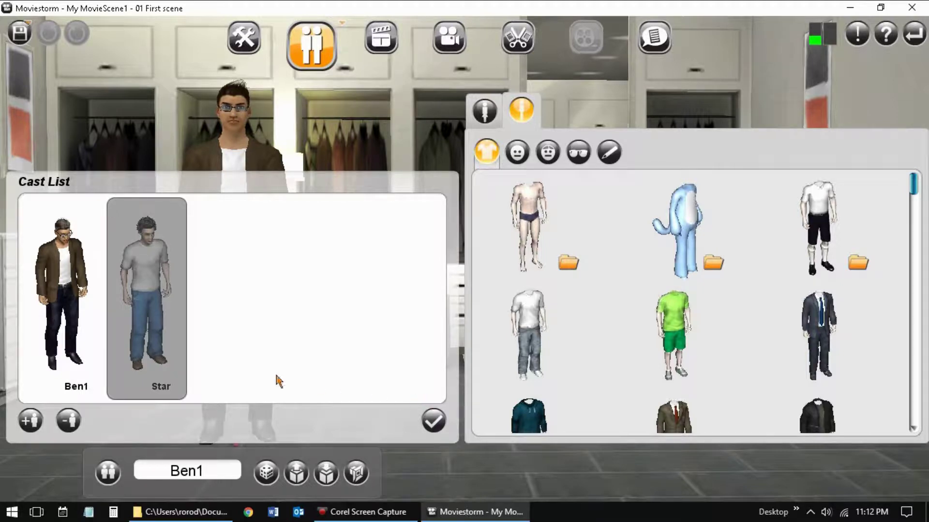
left_click(68, 295)
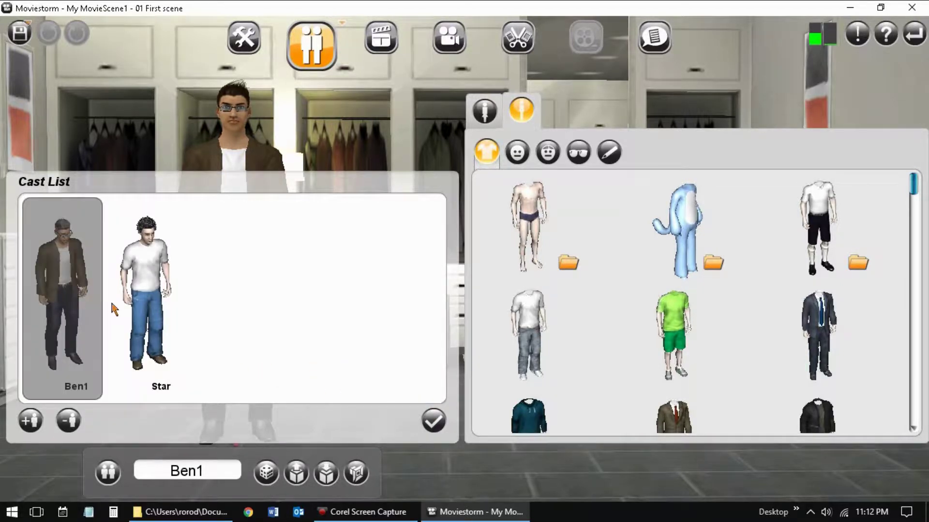
left_click(151, 315)
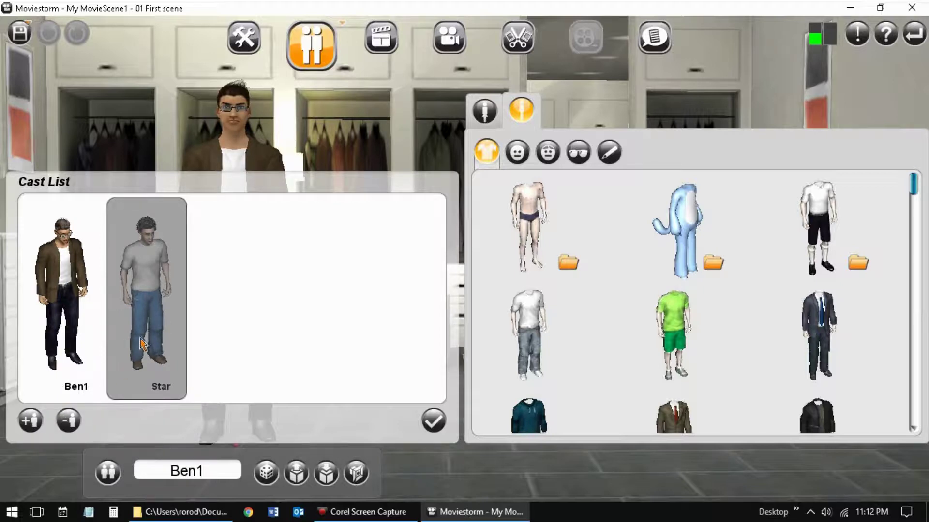
left_click(68, 420)
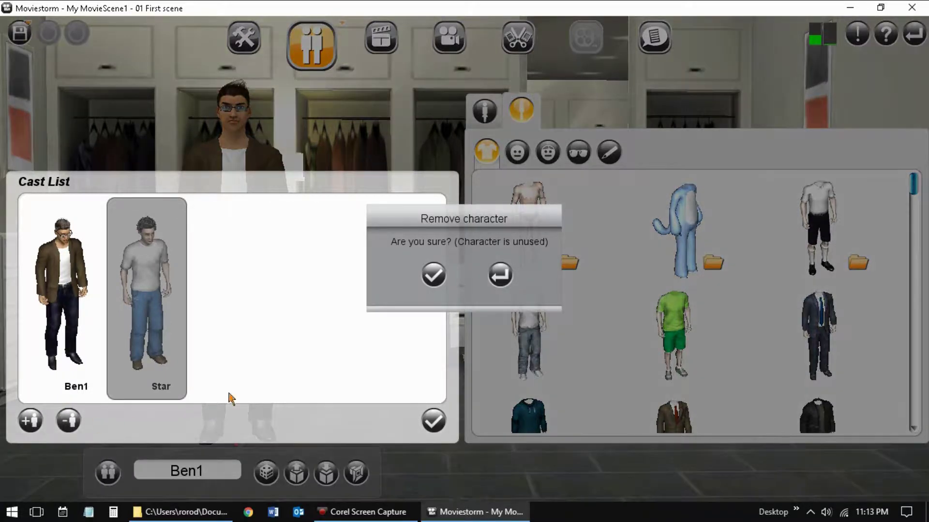
left_click(433, 276)
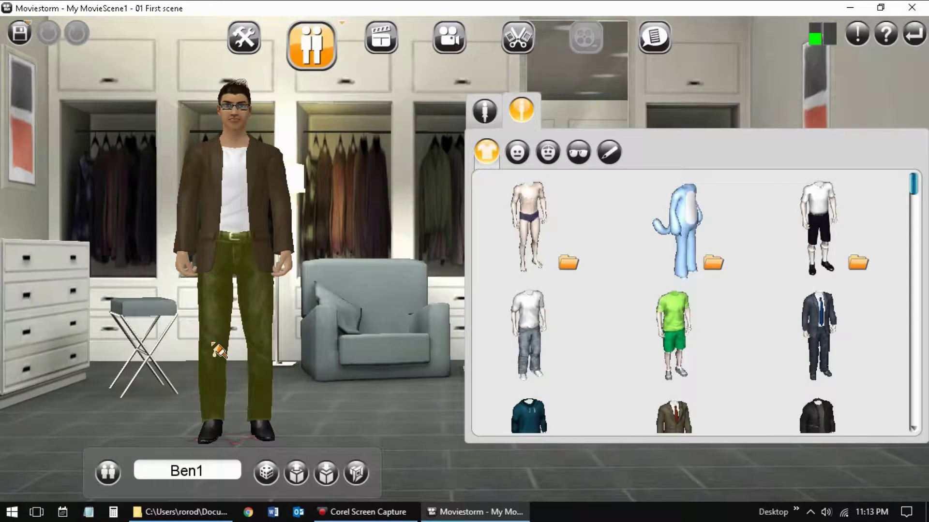
- Check the style variations of Ben1's trousers and review the cast list
left_click(225, 363)
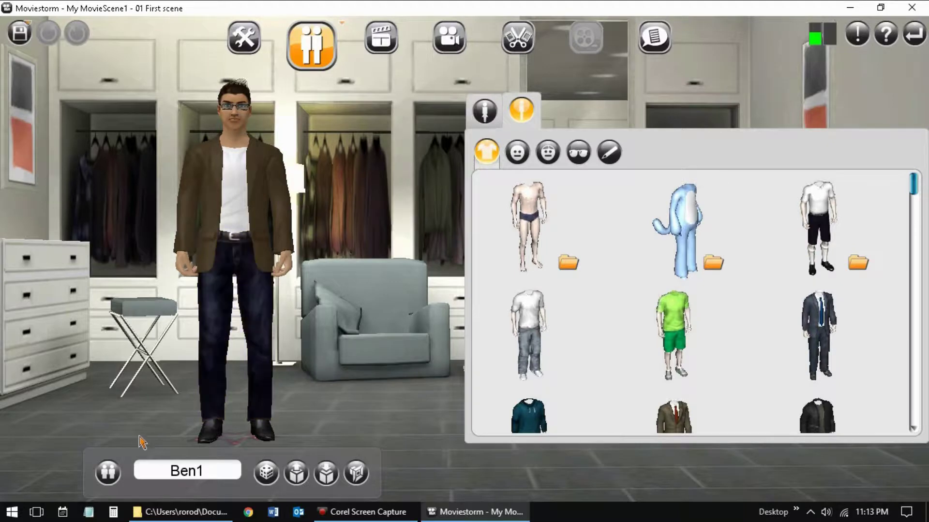
left_click(107, 473)
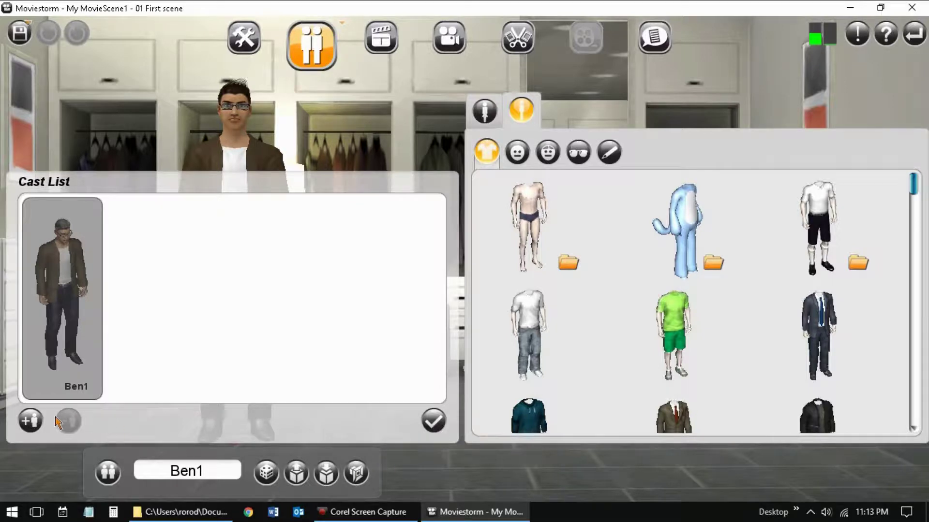
left_click(295, 191)
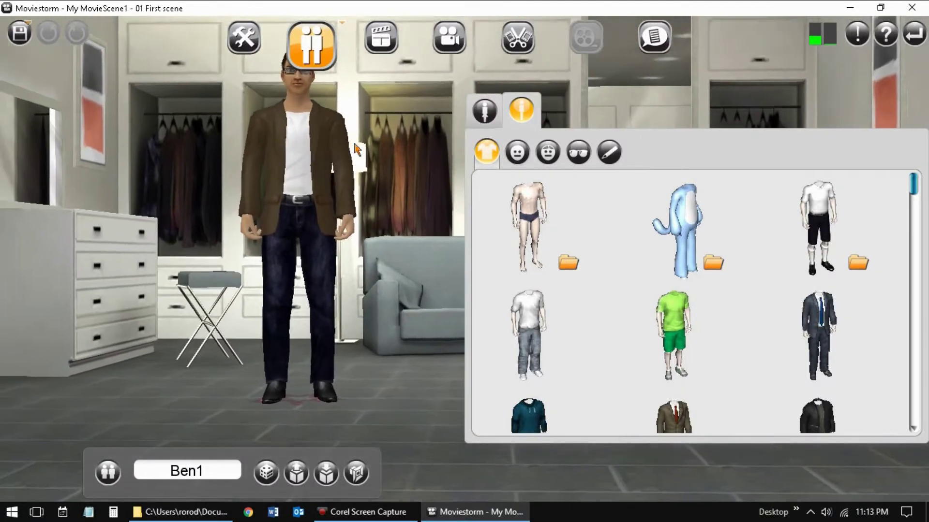
mouse_move(309, 224)
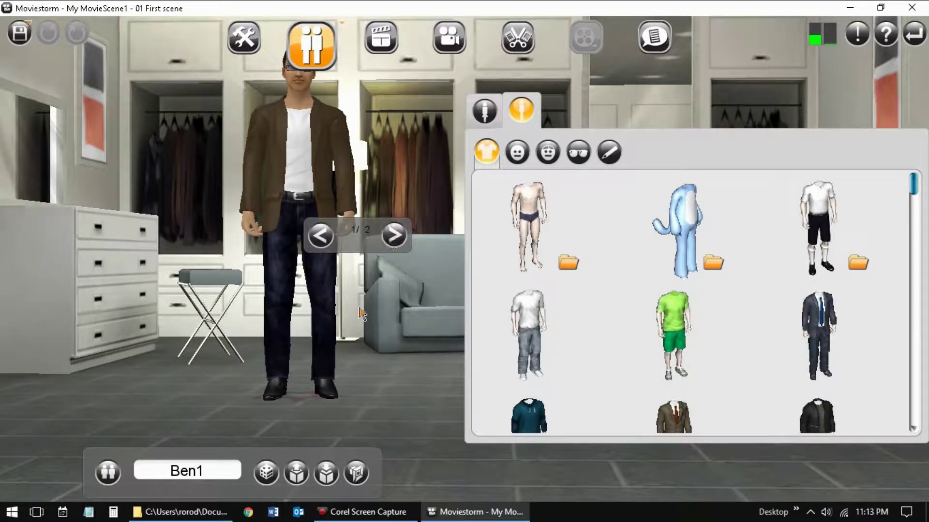
- Replace the character's name Ben1 with Star and check it in the cast list
left_click(217, 475)
key("BackSpace")
key("BackSpace")
key("BackSpace")
key("BackSpace")
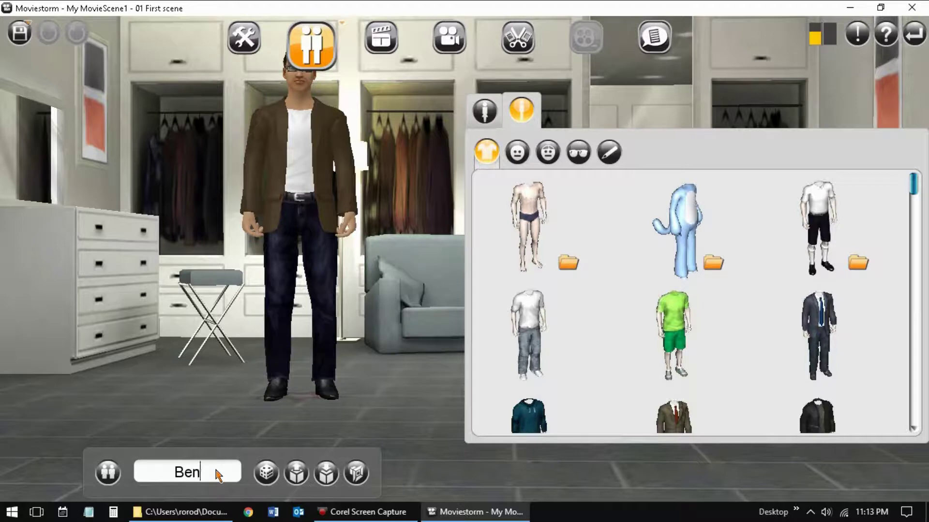
type("Star")
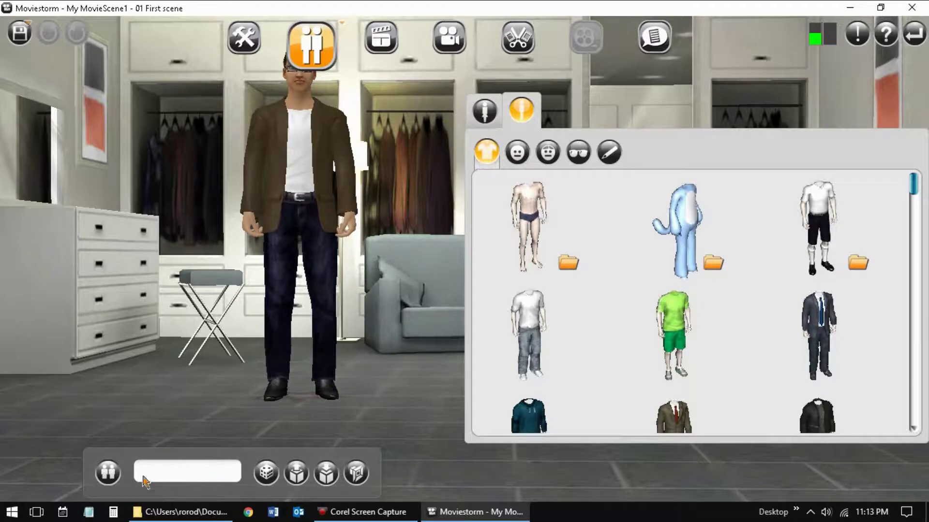
left_click(106, 470)
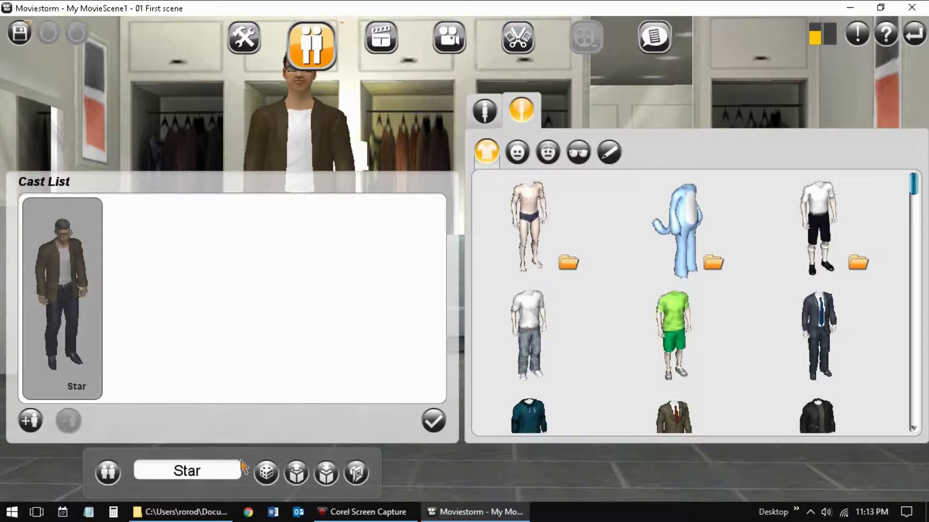
- Clear the character's name field and check which name the cast list uses
left_click_drag(222, 477, 165, 476)
key("BackSpace")
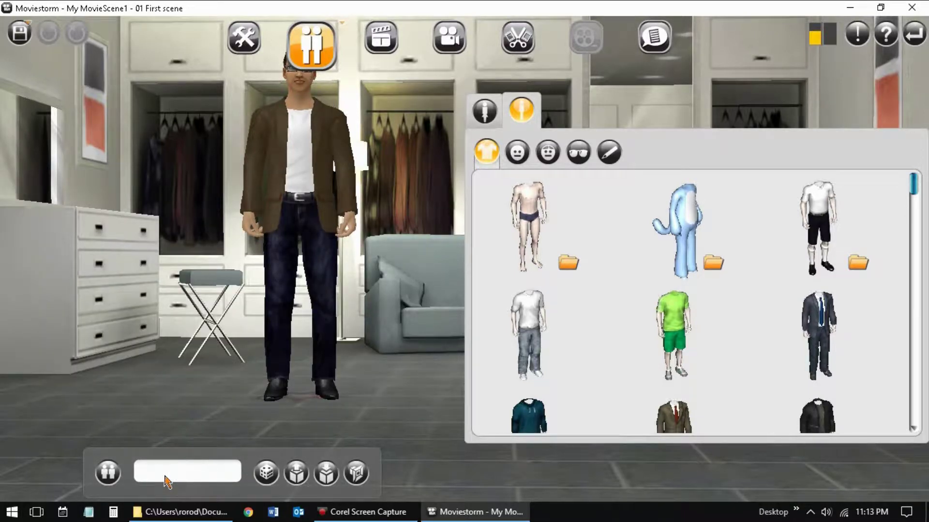
left_click(108, 473)
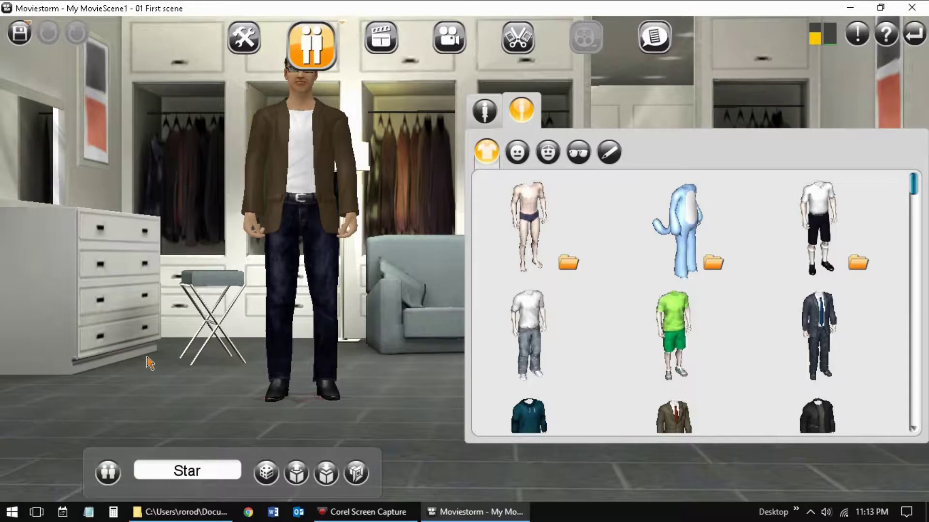
left_click(117, 476)
left_click(110, 473)
left_click(110, 473)
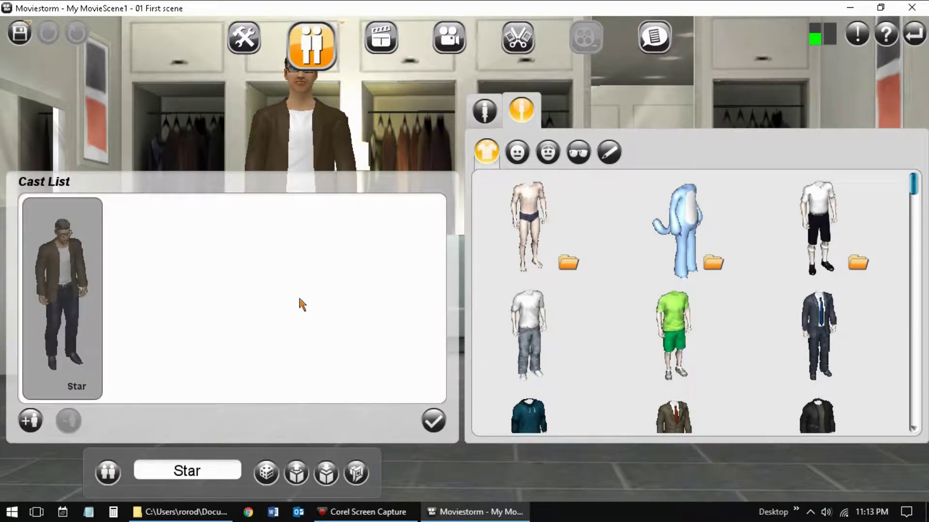
- Browse the male costumes to the end of the list and view the table and chairs in the directing view
scroll(610, 290, "down", 5)
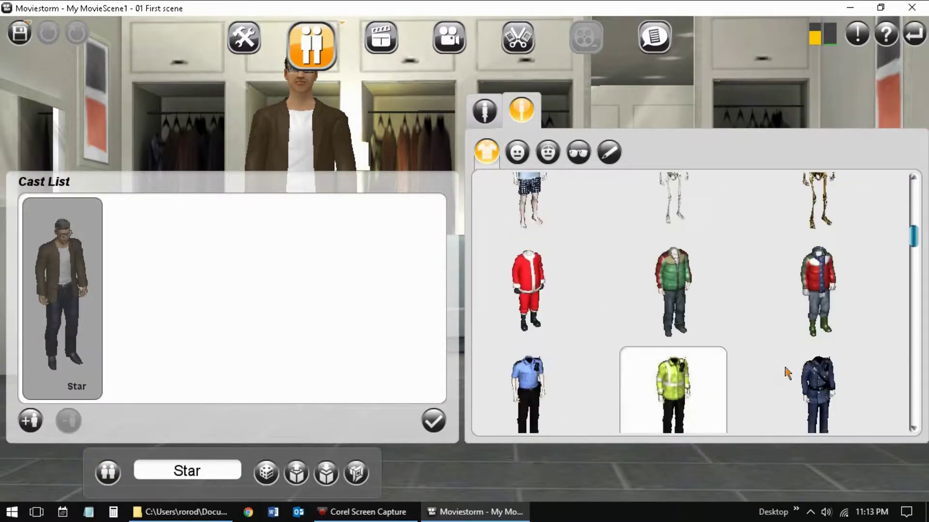
left_click_drag(917, 247, 918, 425)
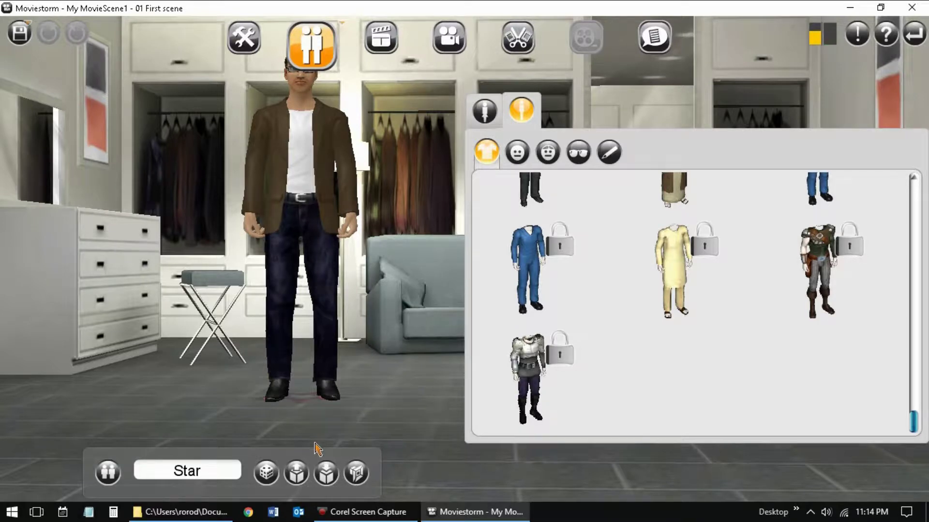
left_click(382, 44)
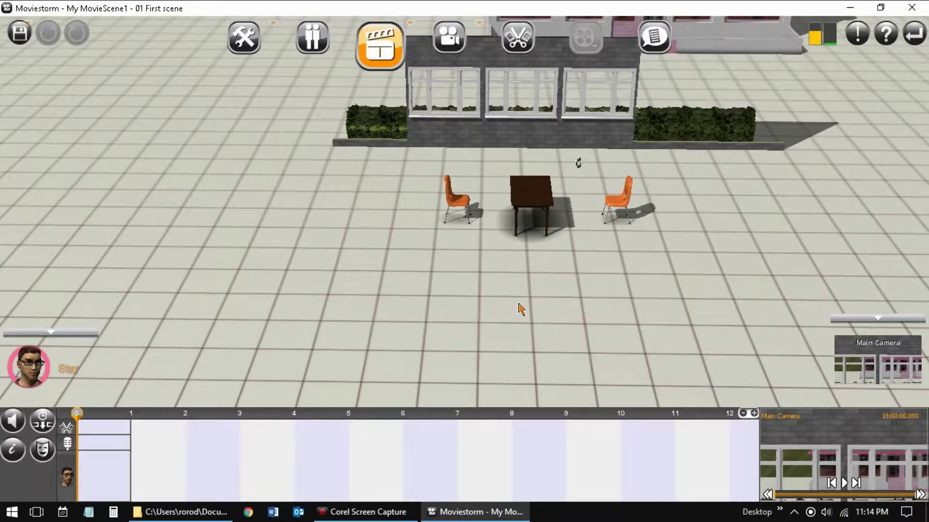
right_click_drag(520, 309, 307, 283)
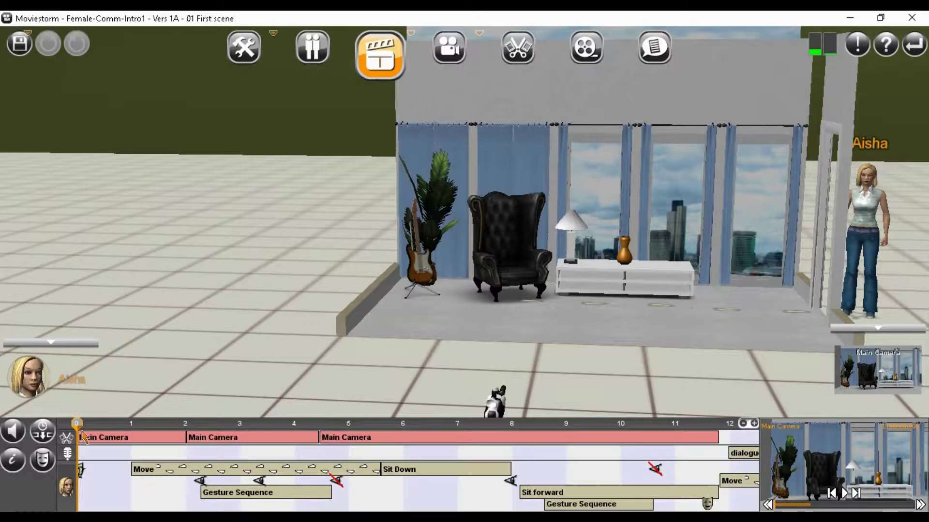
- Preview Aisha's walk and sit-down performance on the timeline of the Female-Comm-Intro1 scene, returning the playhead to about 3 seconds
left_click_drag(80, 429, 352, 507)
key("space")
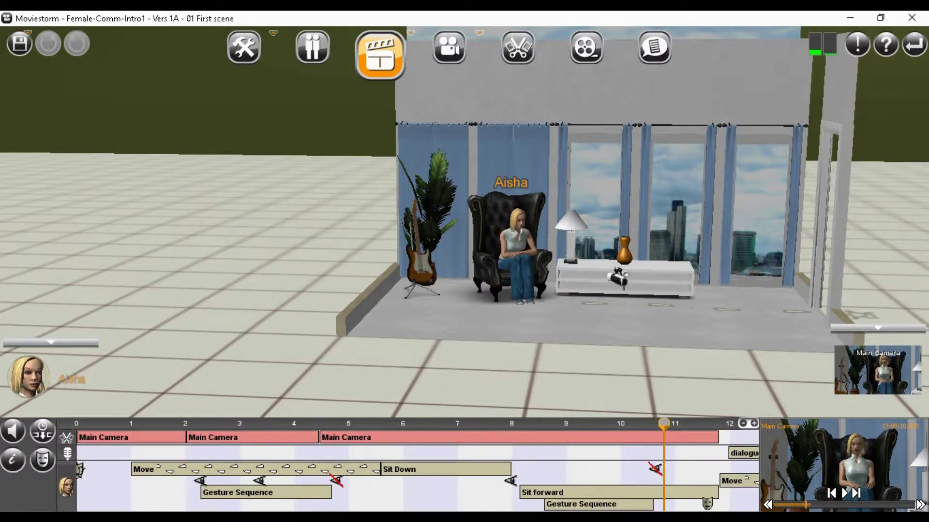
left_click_drag(725, 497, 230, 498)
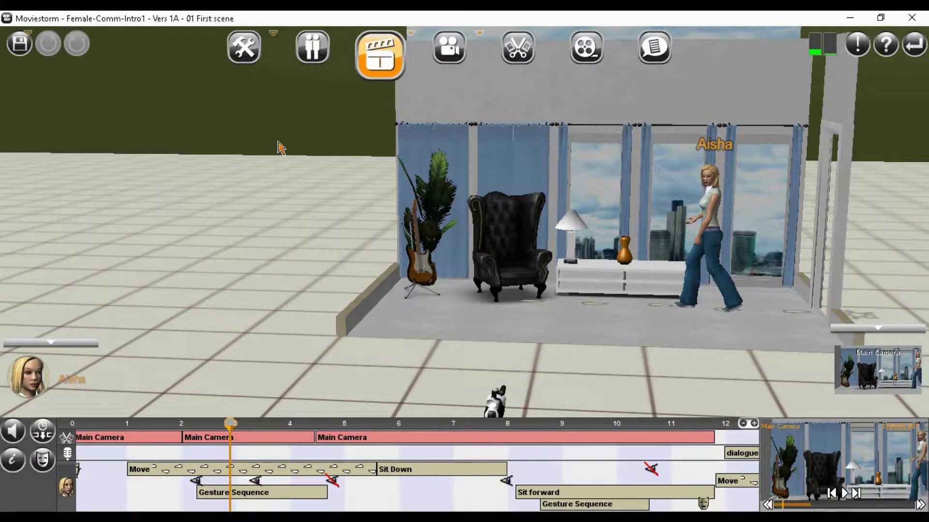
- Open Aisha in the dressing room, check the cast list and browse the female costumes
left_click(312, 63)
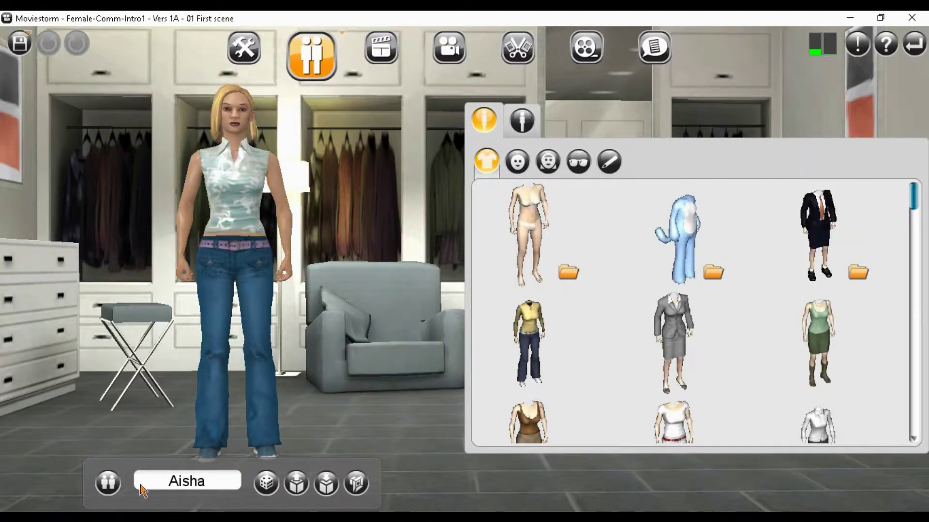
left_click(108, 483)
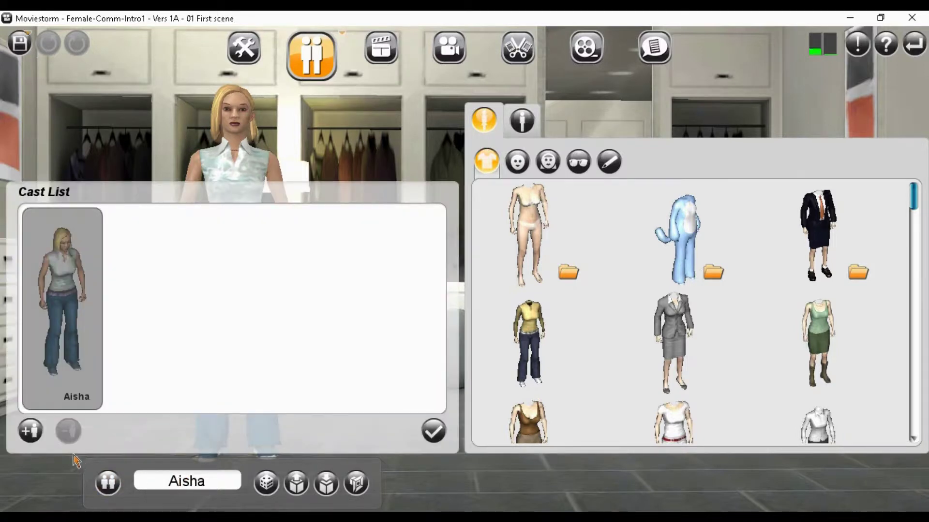
left_click(50, 220)
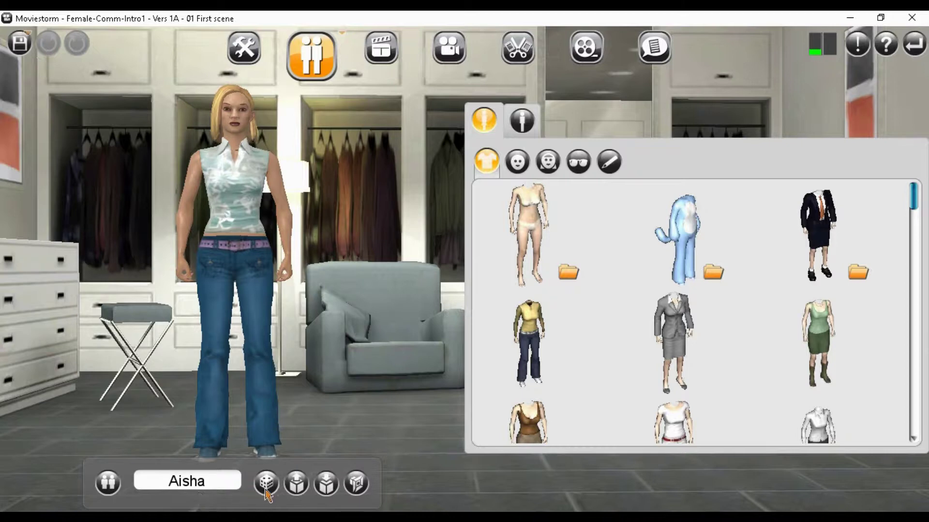
scroll(676, 323, "down", 5)
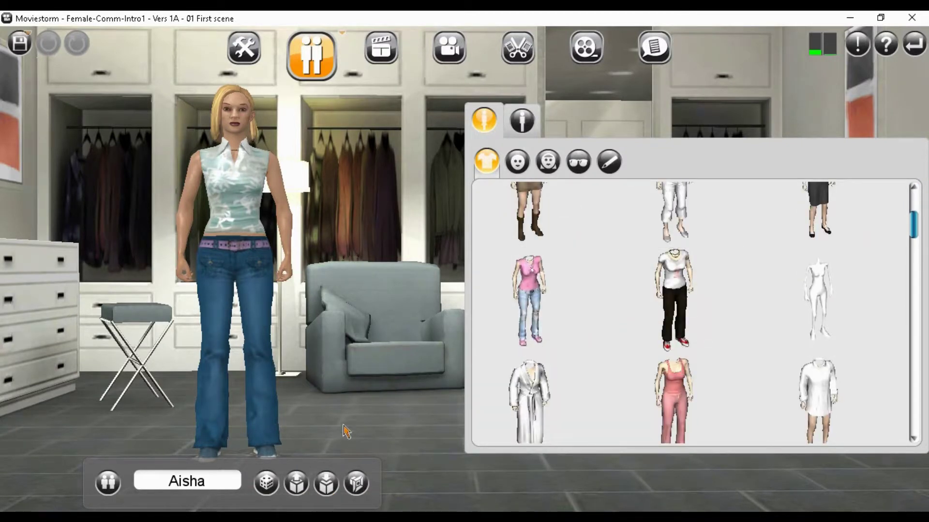
- Clear the name Aisha so the character takes the default name Star, and check it in the cast list
left_click_drag(216, 484, 162, 484)
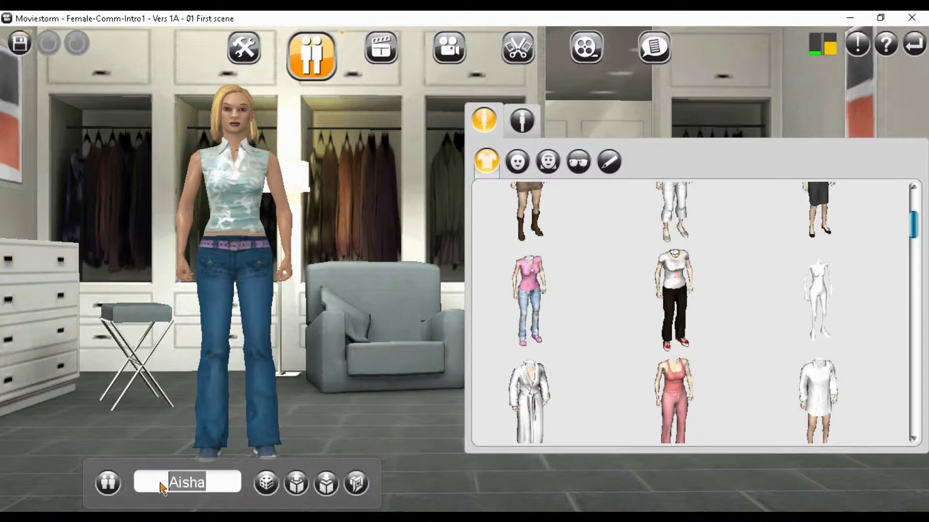
key("BackSpace")
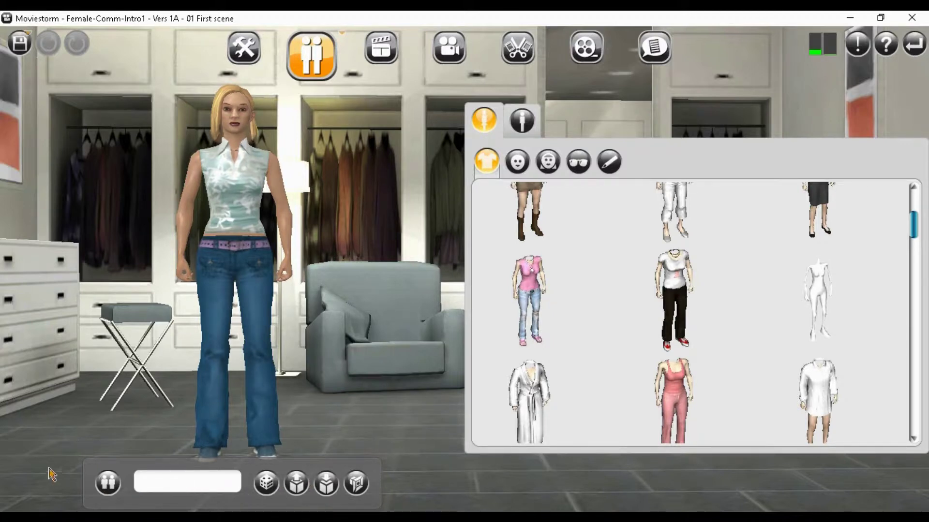
left_click(110, 484)
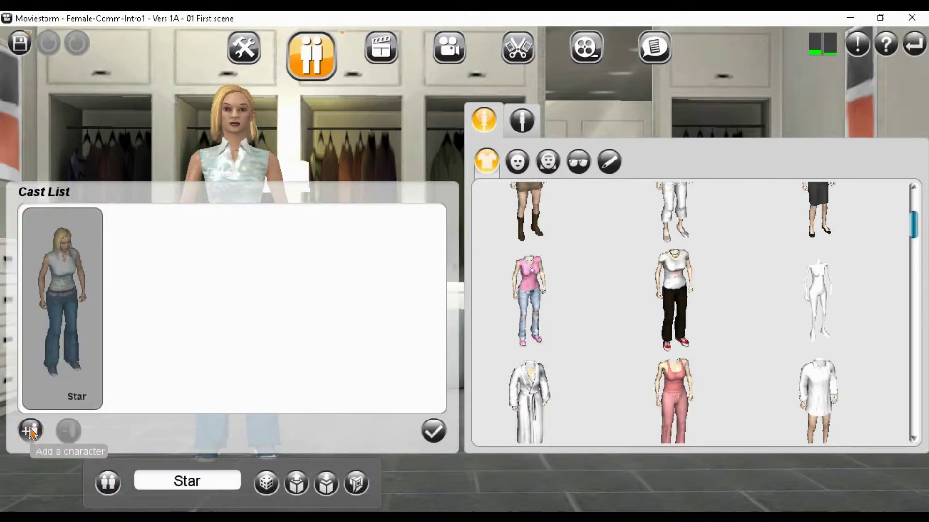
left_click(434, 430)
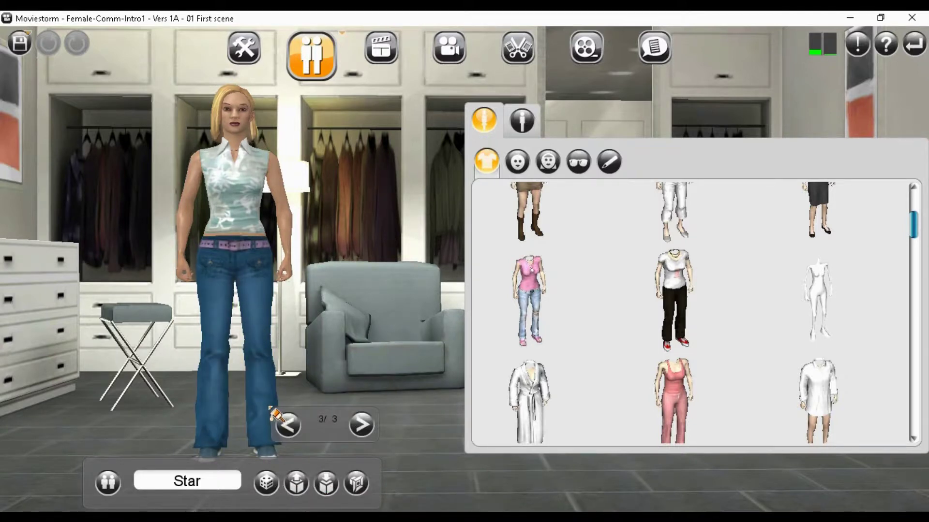
- Cycle through the character's trouser styles and choose the black pinstriped pair, style 1 of 3
left_click(287, 424)
left_click(360, 424)
left_click(361, 426)
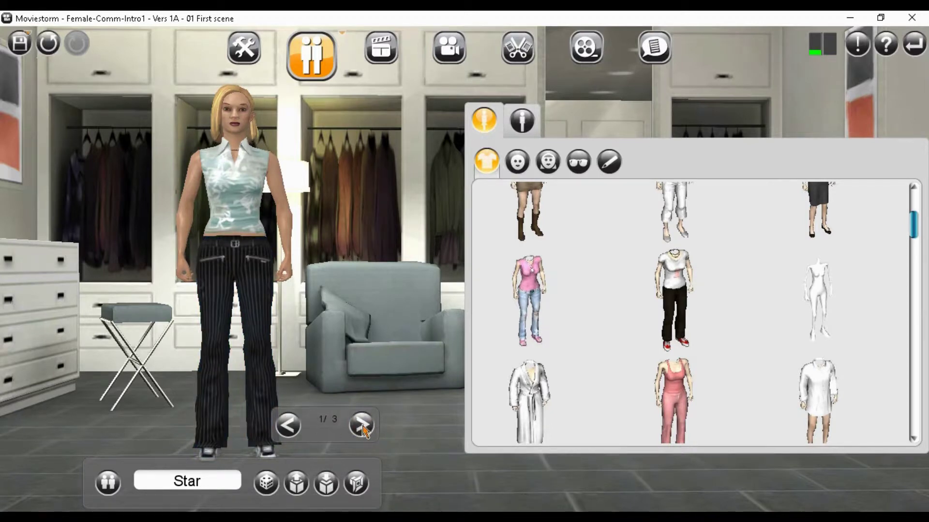
left_click(361, 426)
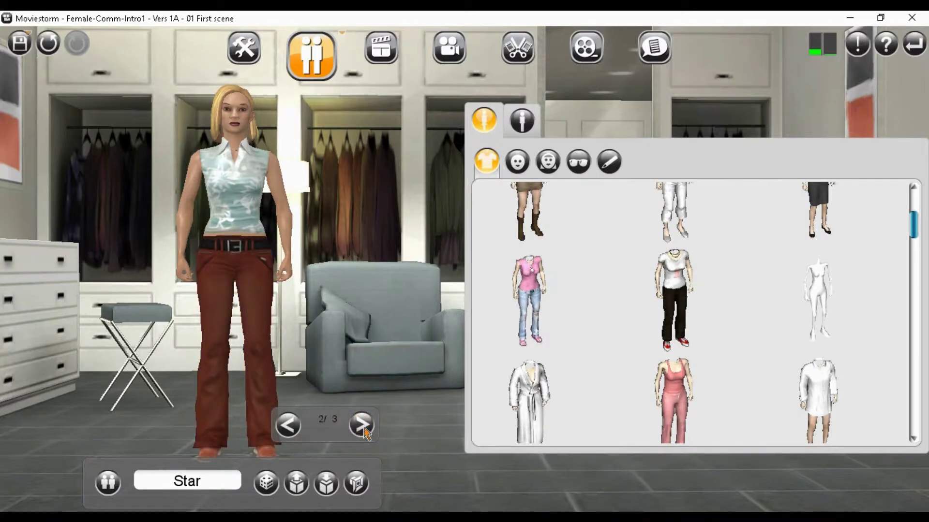
left_click(362, 426)
left_click(361, 426)
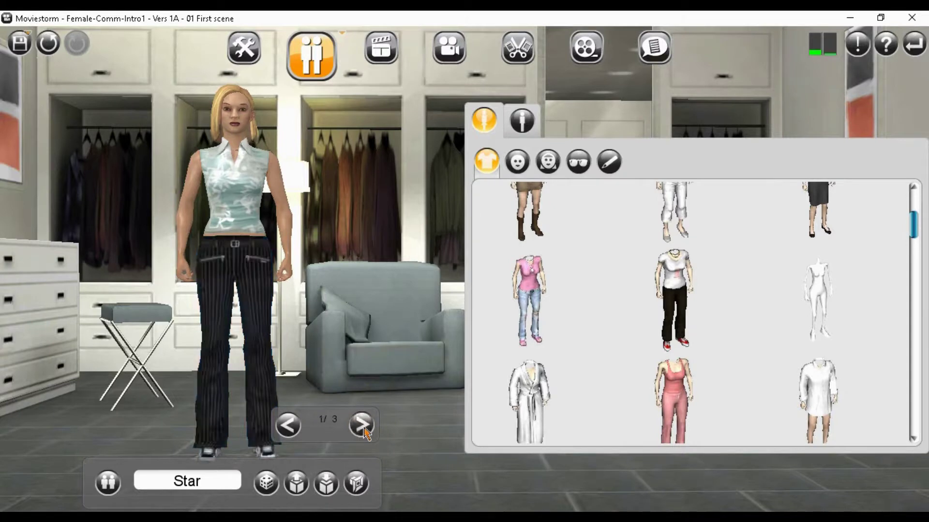
- Generate a random face, hat or hair, and costume for the character and inspect the look up close
scroll(228, 450, "up", 2)
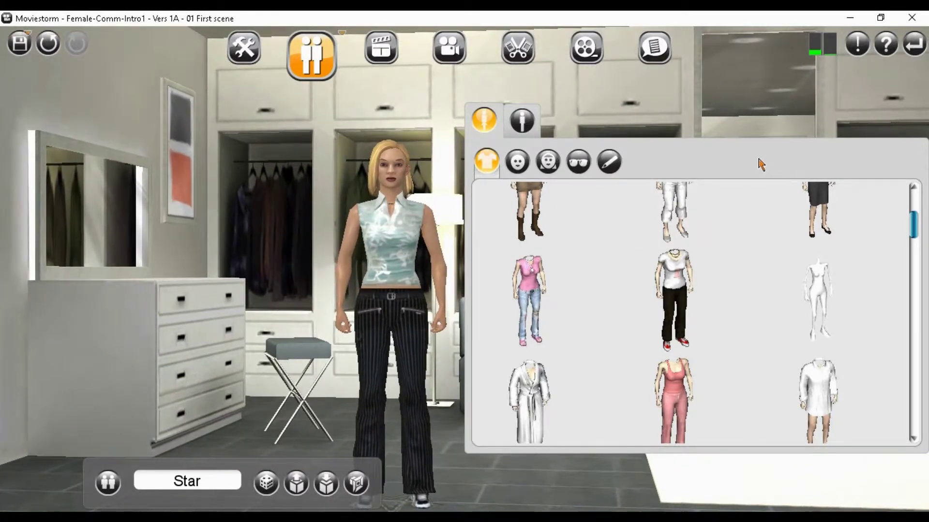
right_click_drag(320, 371, 260, 370)
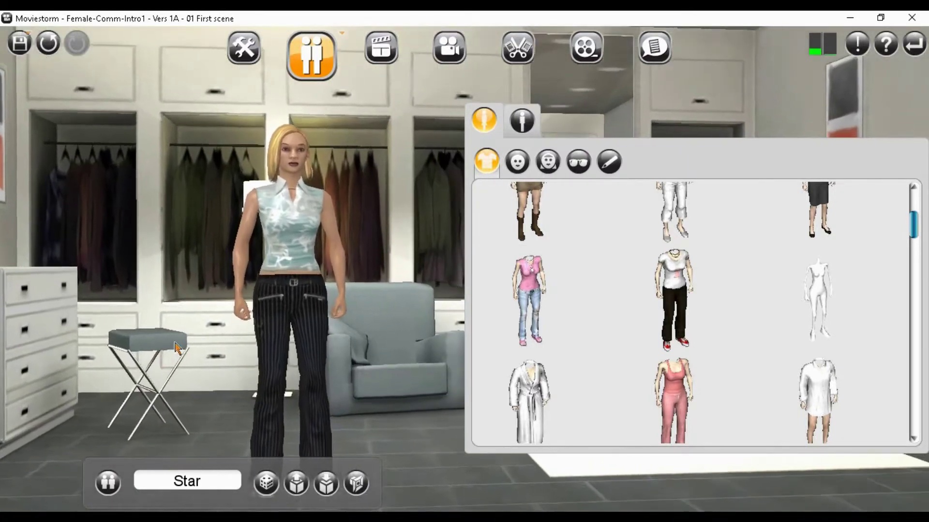
scroll(269, 278, "up", 5)
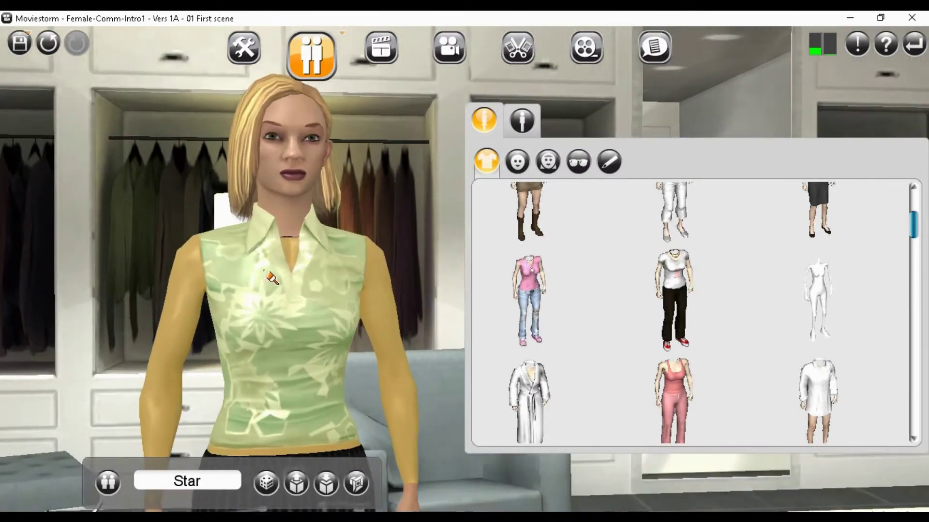
scroll(421, 382, "down", 3)
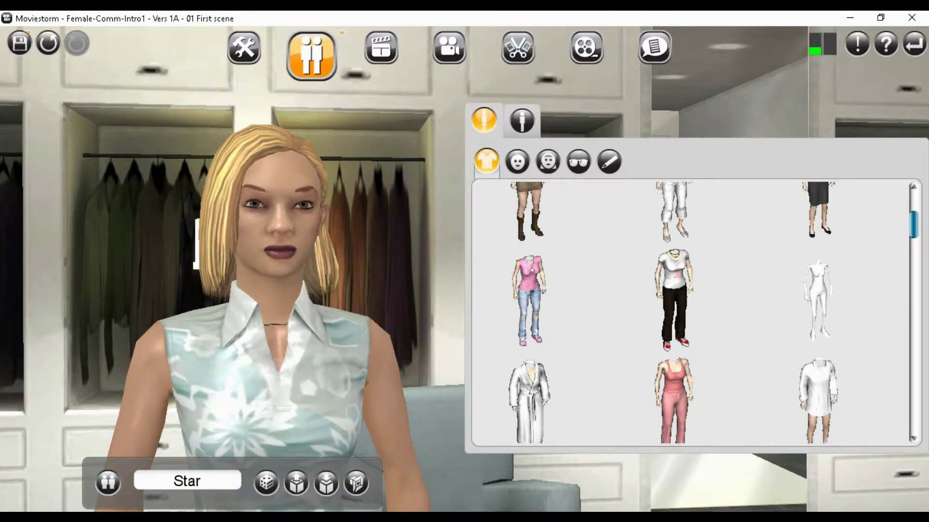
left_click(269, 503)
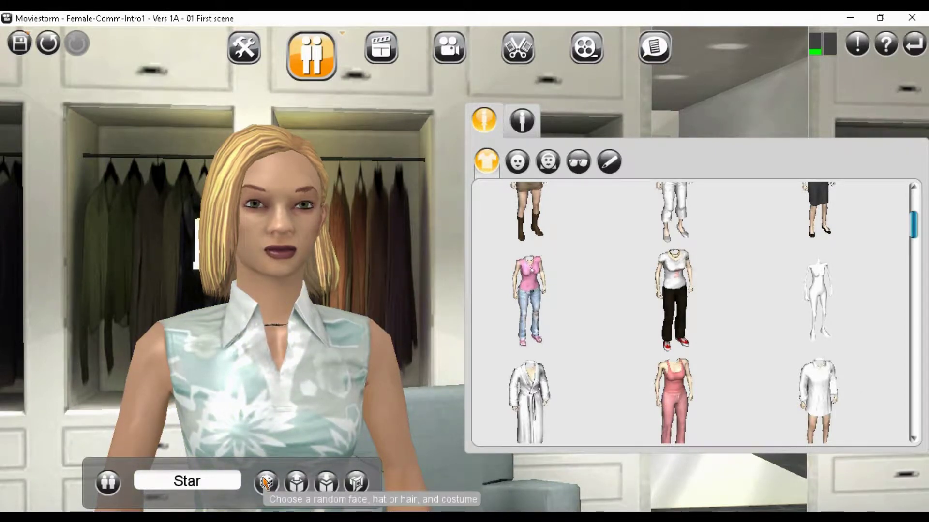
left_click(266, 482)
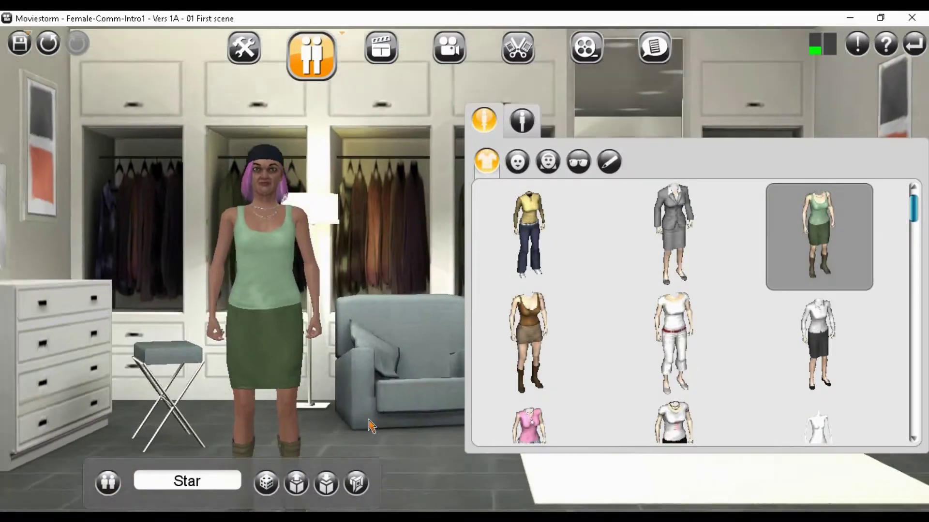
scroll(401, 425, "up", 3)
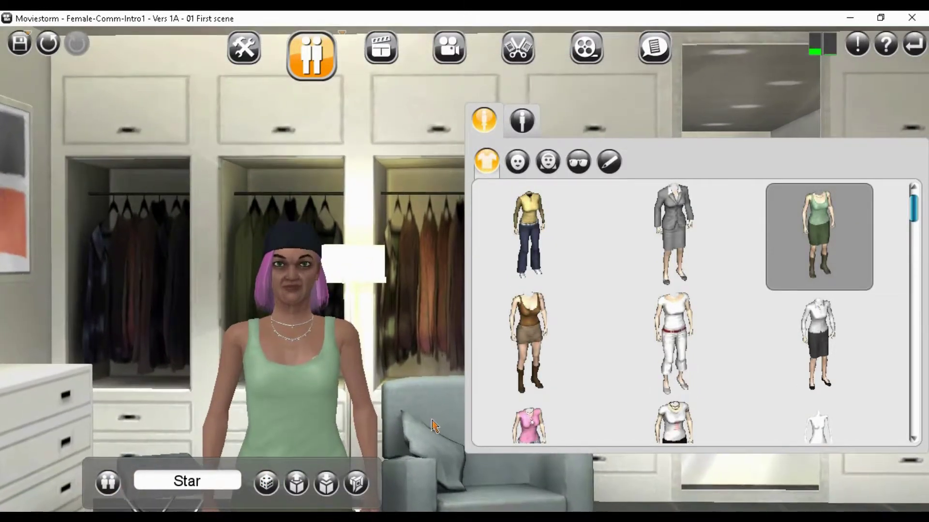
scroll(433, 426, "down", 2)
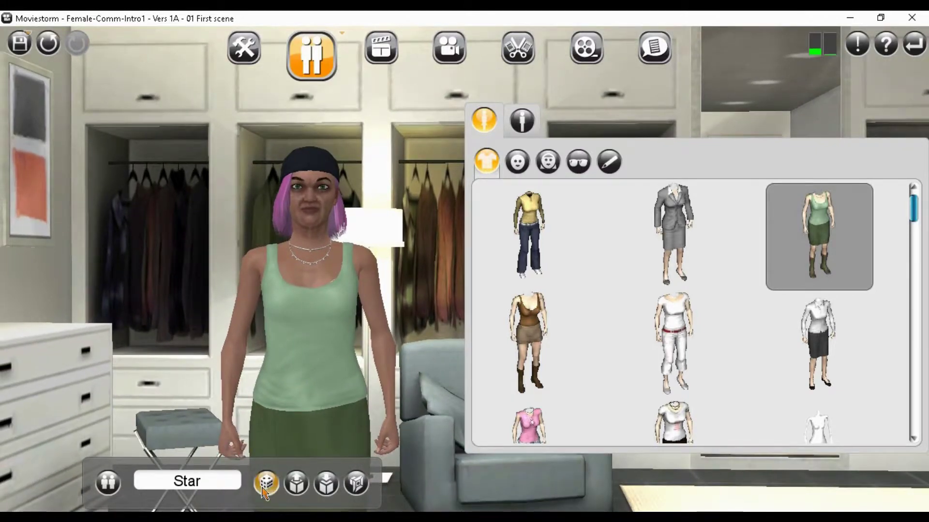
- Keep randomizing the character's appearance until she wears a yellow top, blue jeans and a grey cap
left_click(265, 483)
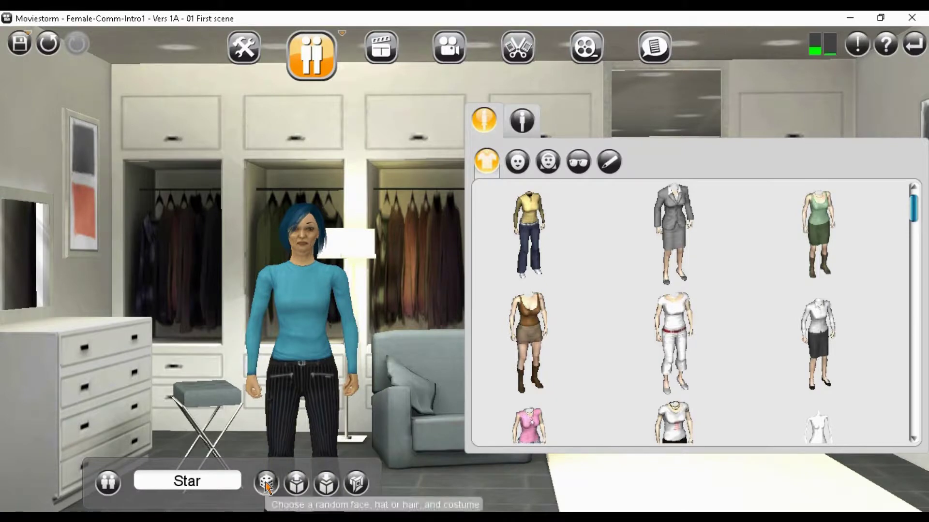
left_click(265, 483)
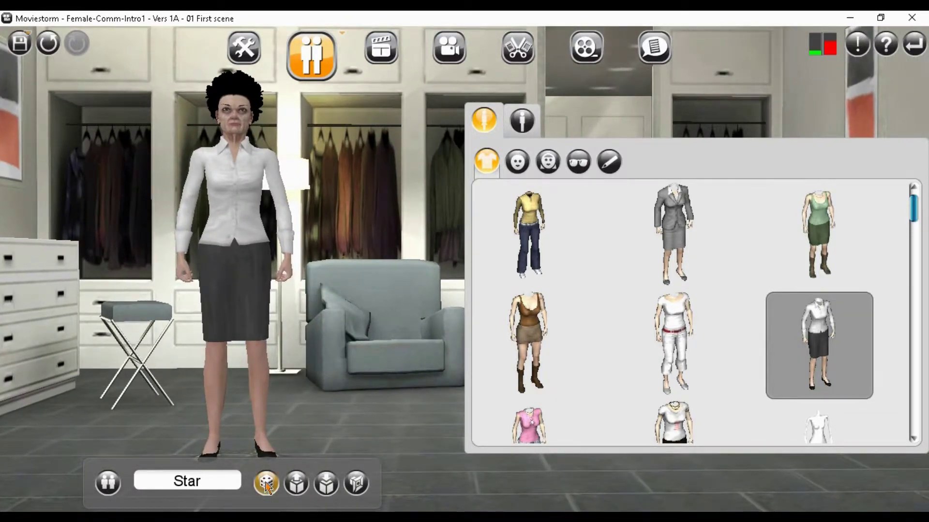
left_click(266, 483)
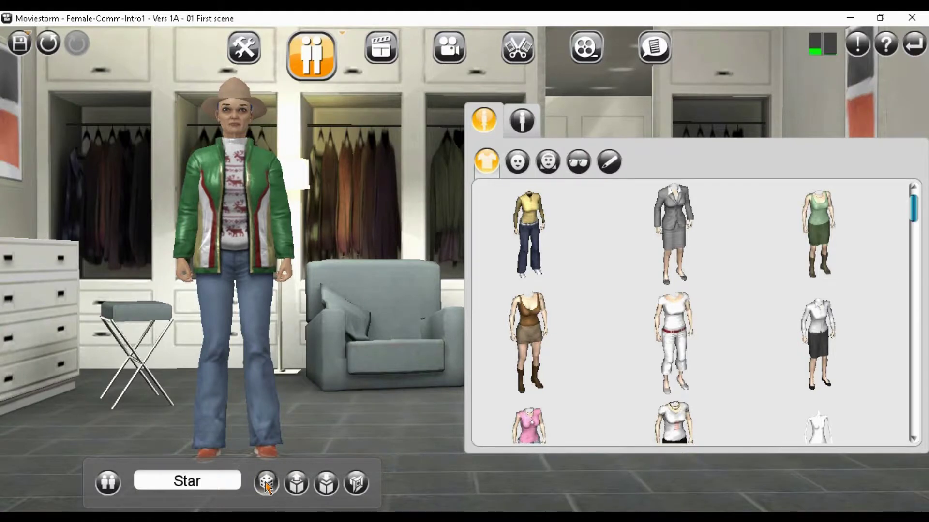
left_click(266, 483)
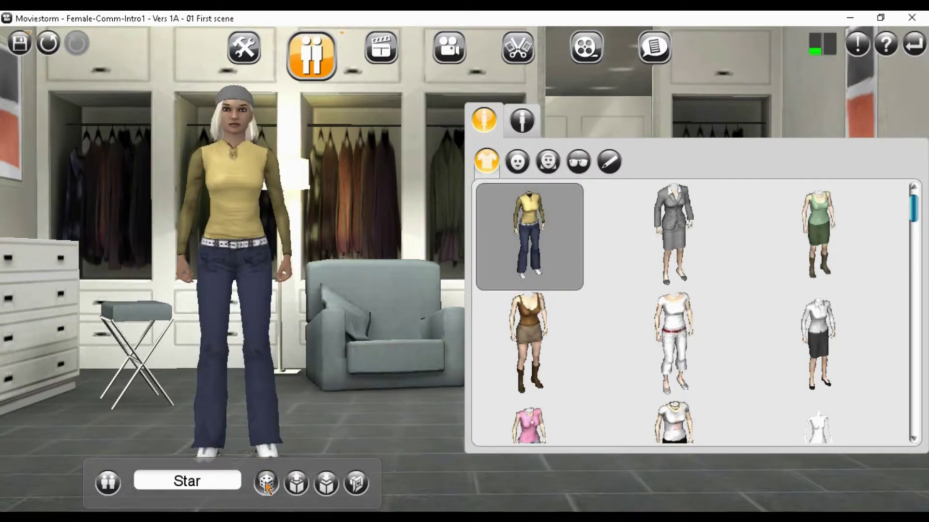
- Randomize the female character's full look until she wears a green winter jacket, blue snowflake scarf and red boots
left_click(266, 483)
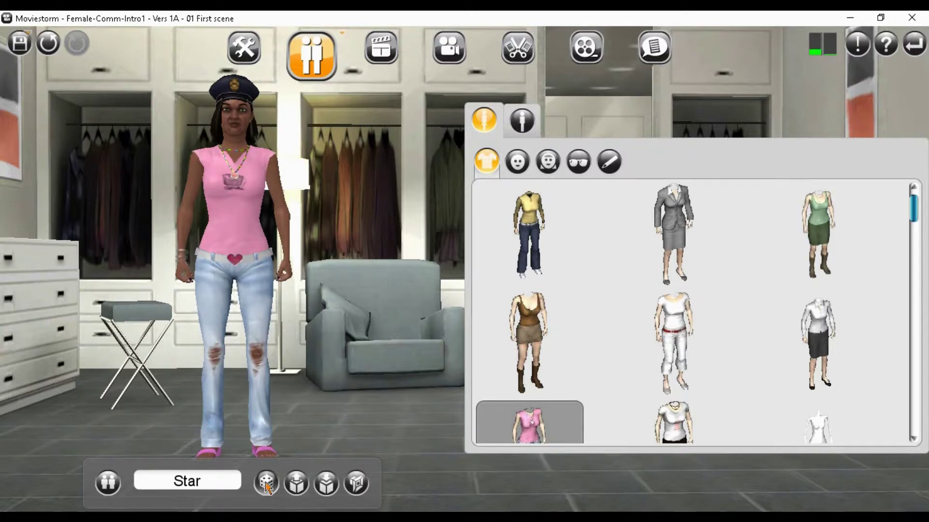
left_click(266, 483)
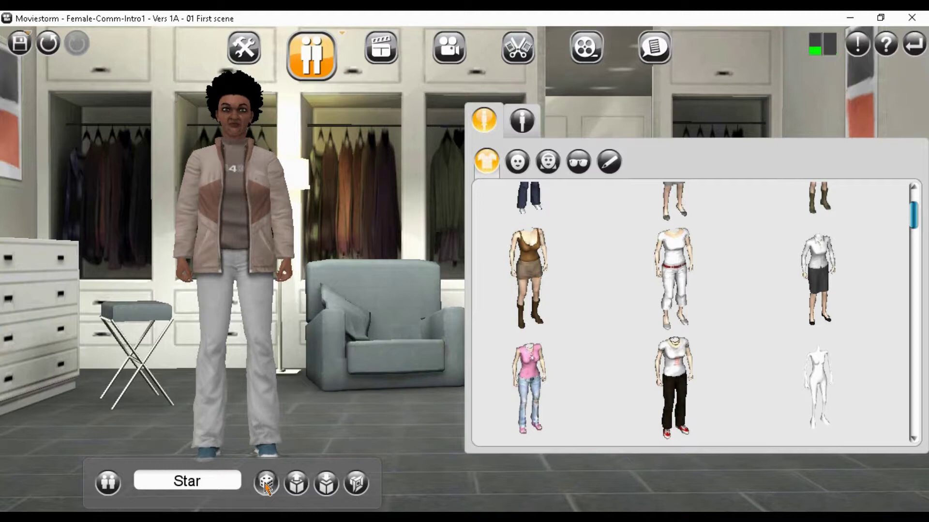
left_click(267, 483)
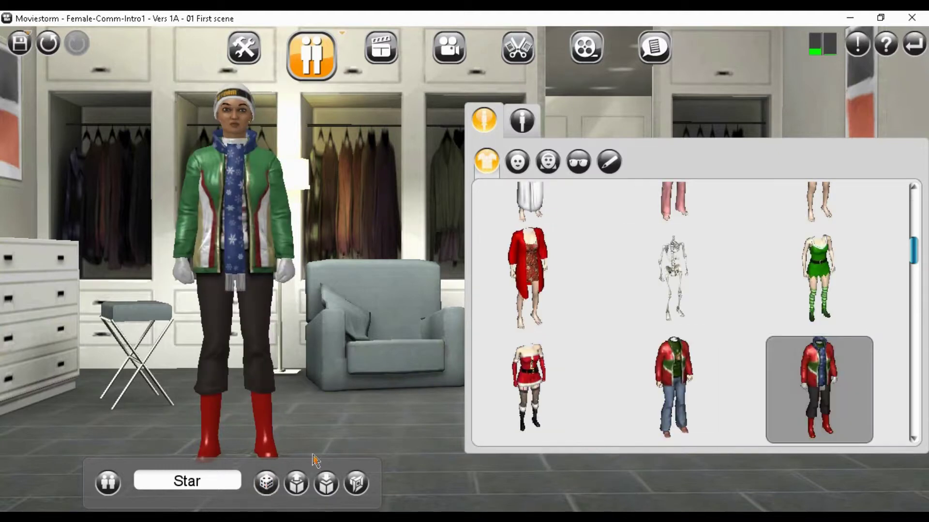
- Switch the character to male and randomize his look until he wears a black police uniform and a grey brimmed hat
left_click(522, 123)
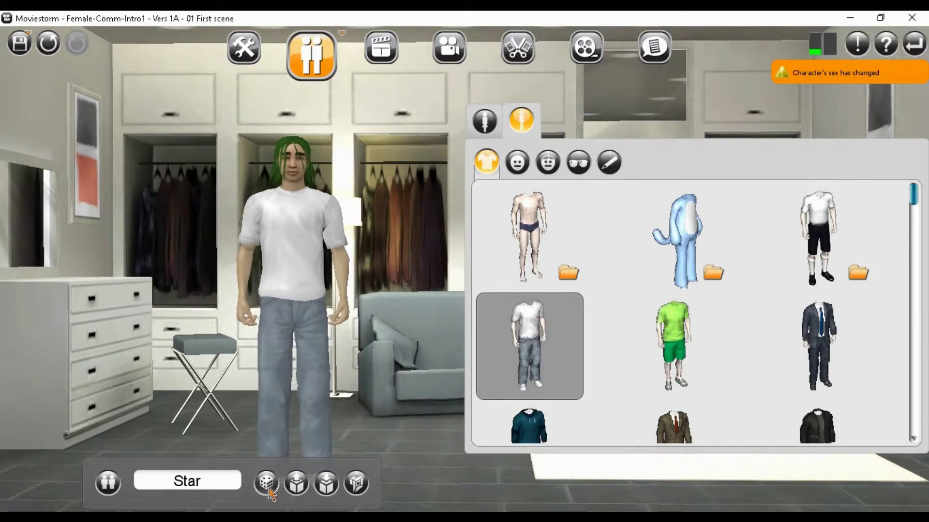
left_click(269, 489)
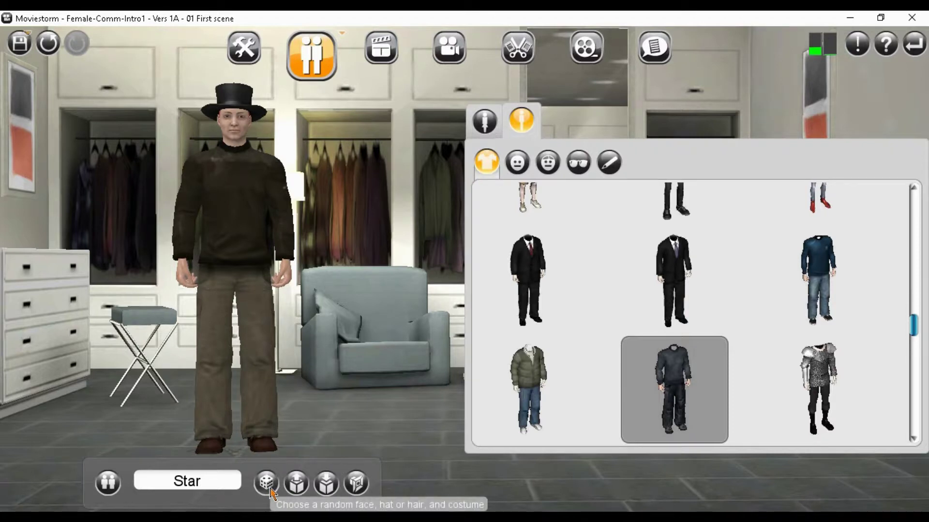
left_click(267, 483)
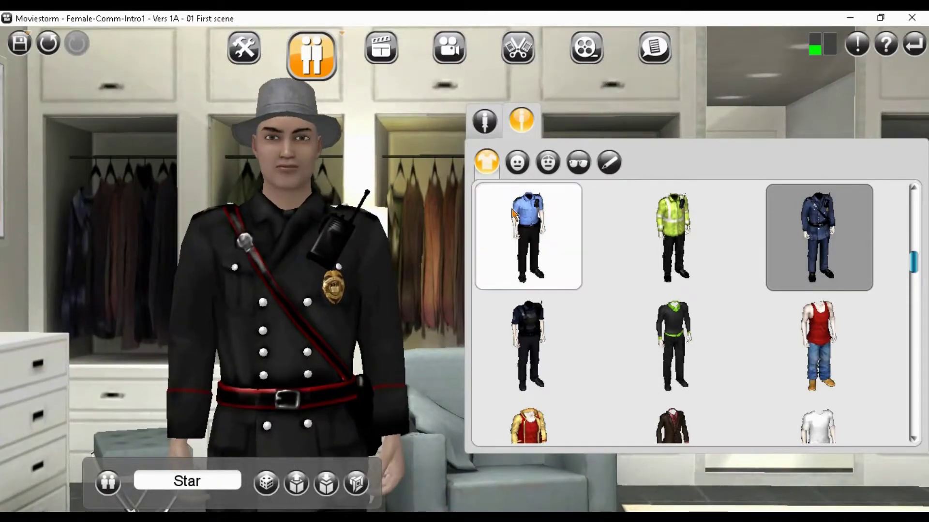
- Open the face settings, try the head-shape slider at its far end and return it to 100% normal
left_click(517, 165)
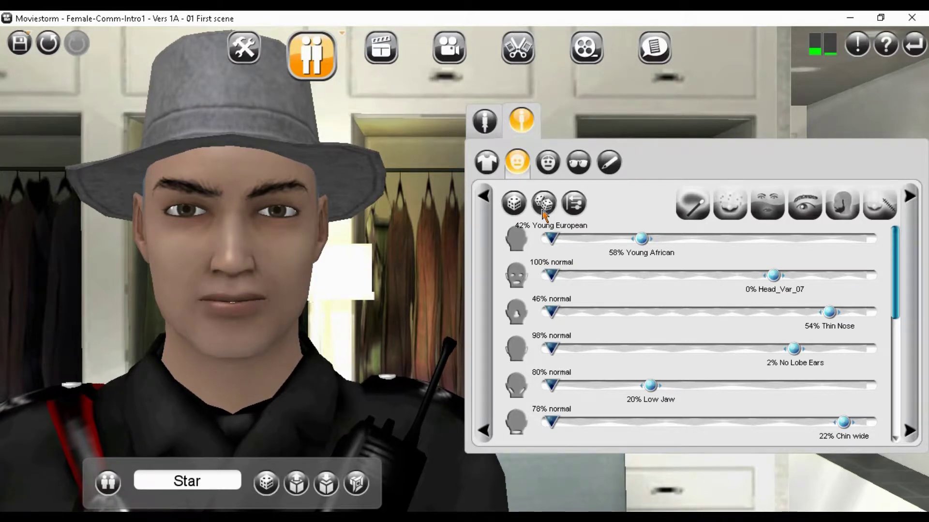
left_click_drag(554, 278, 876, 308)
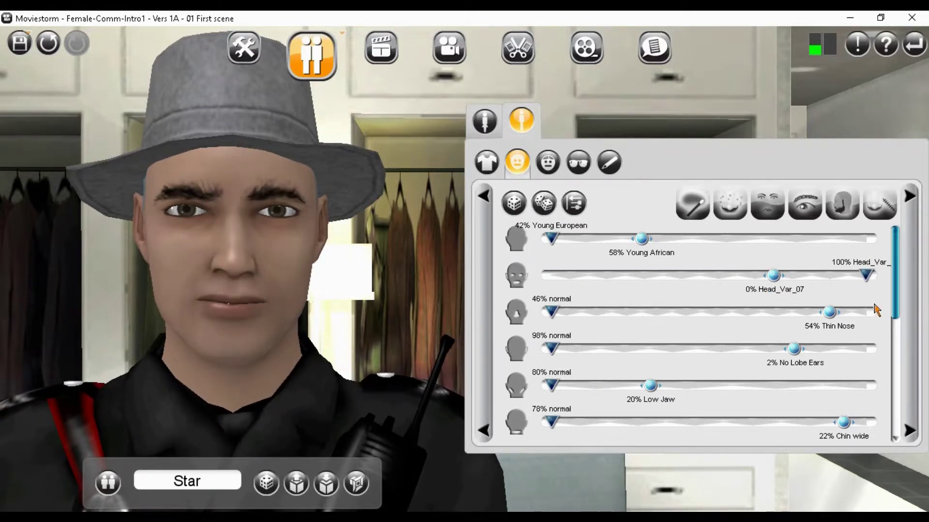
left_click_drag(866, 276, 564, 280)
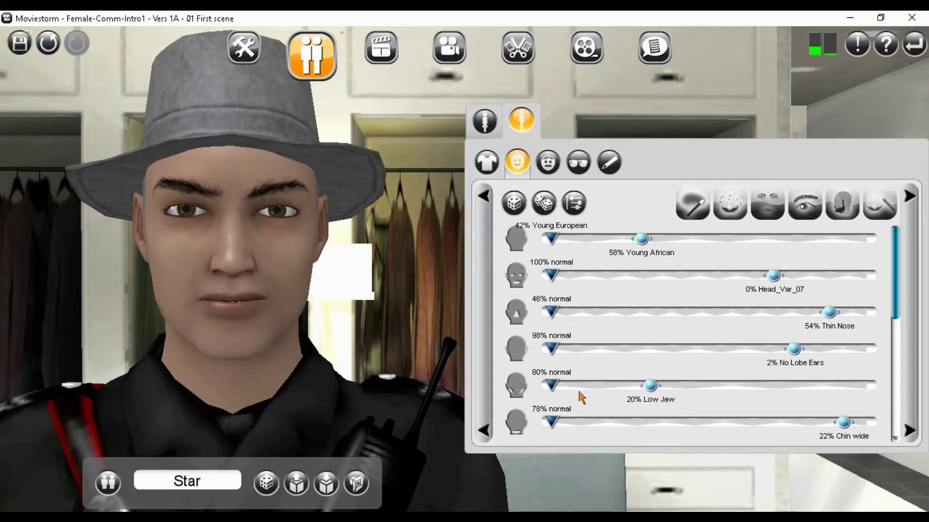
mouse_move(553, 424)
left_mouse_down()
mouse_move(858, 420)
mouse_move(548, 423)
left_mouse_up()
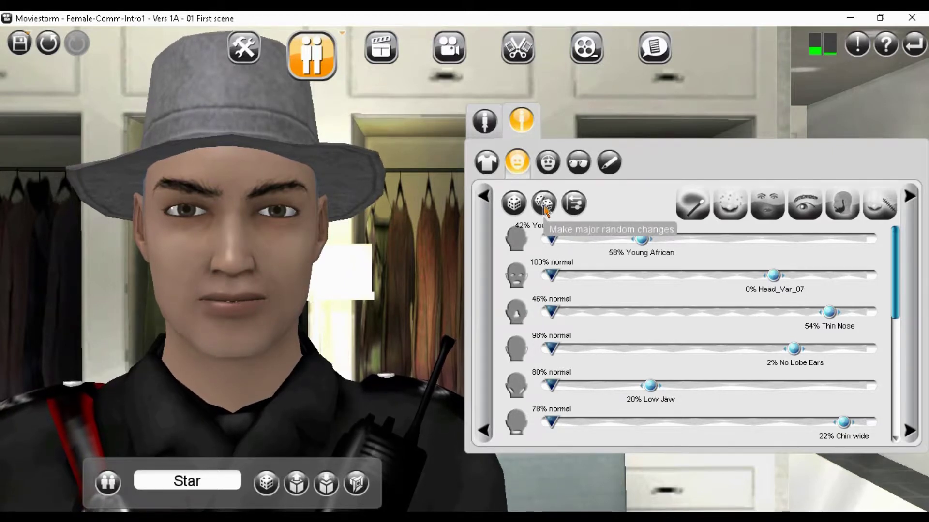
- Apply minor random changes to the male character's face several times
left_click(518, 208)
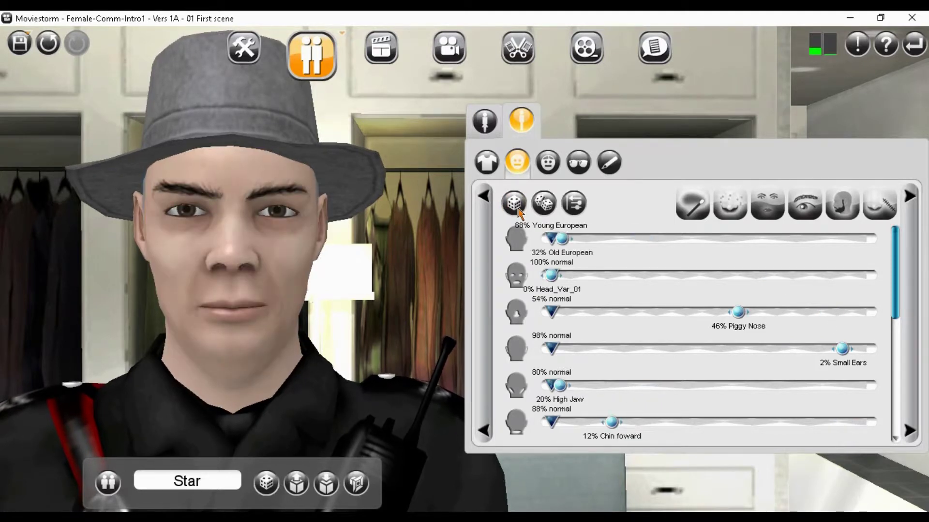
left_click(517, 209)
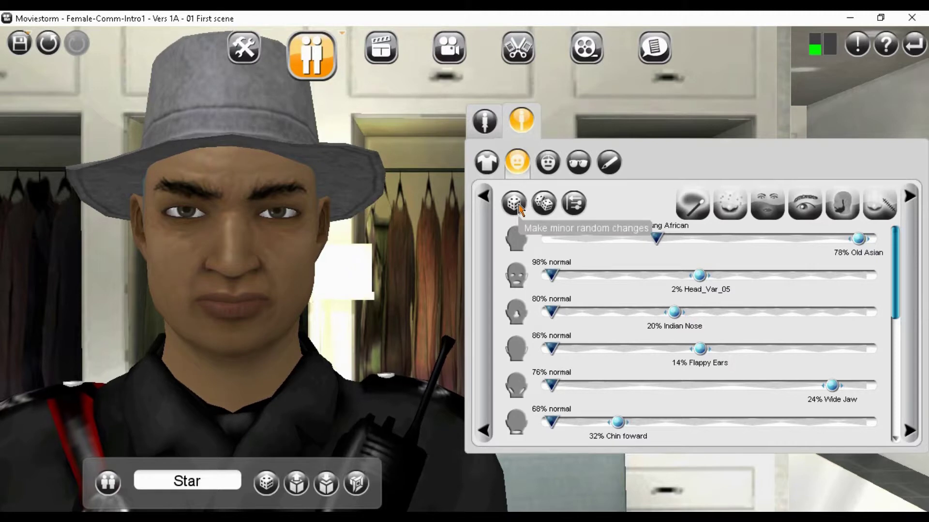
left_click(518, 208)
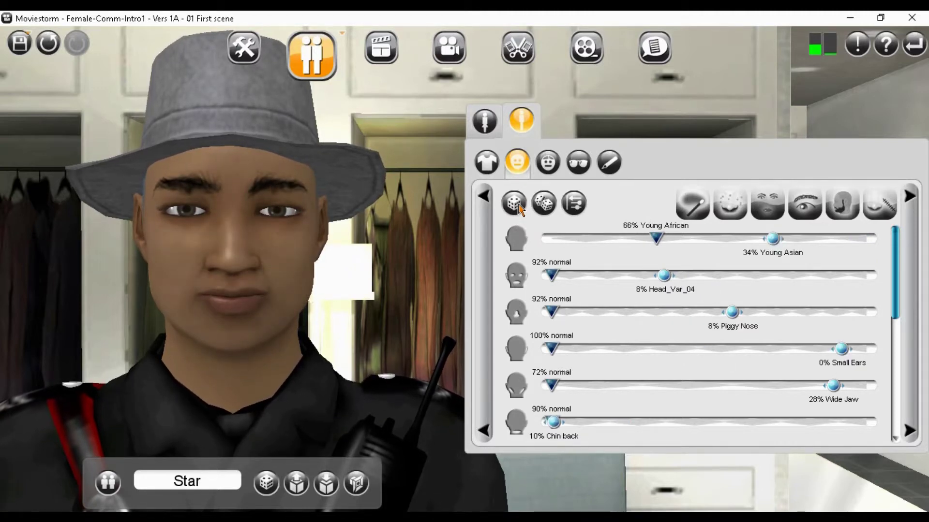
left_click(517, 208)
left_click(516, 208)
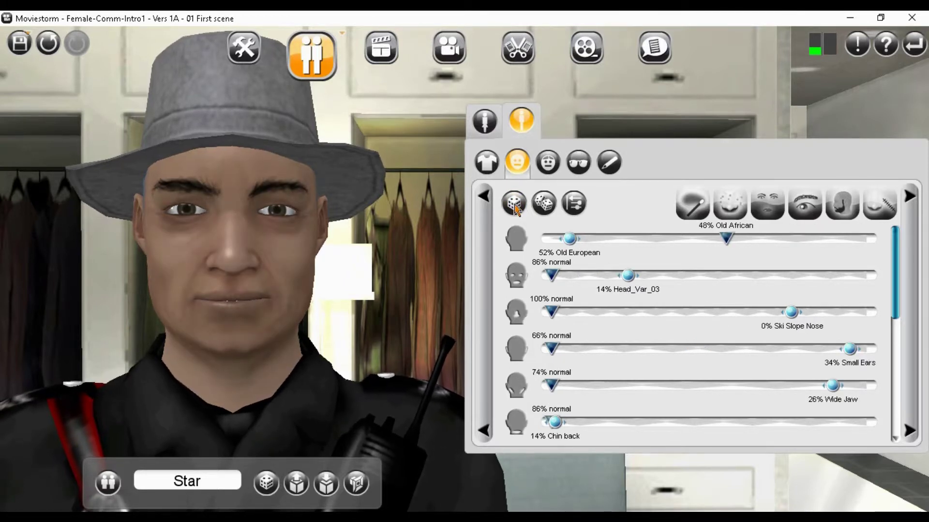
left_click(516, 208)
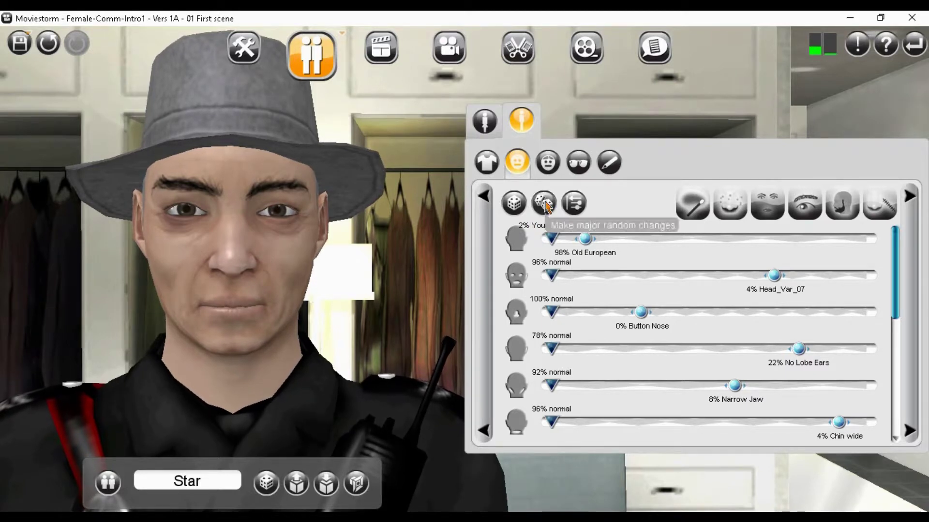
- Apply major random changes to the face repeatedly to try out strongly exaggerated features
left_click(544, 205)
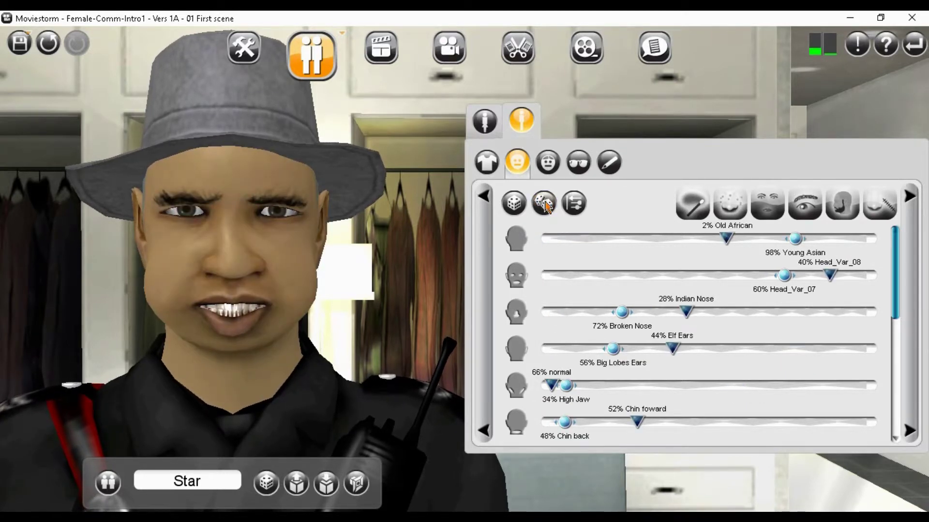
left_click(544, 206)
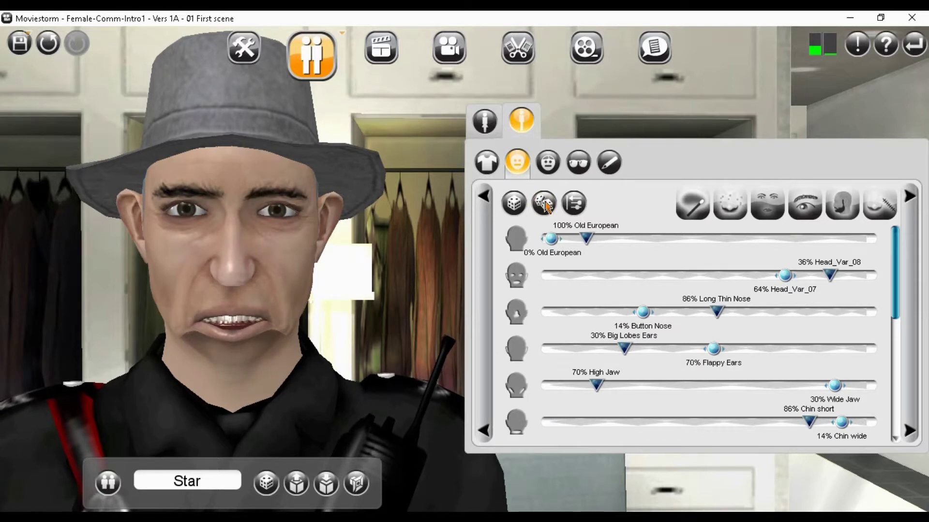
left_click(545, 206)
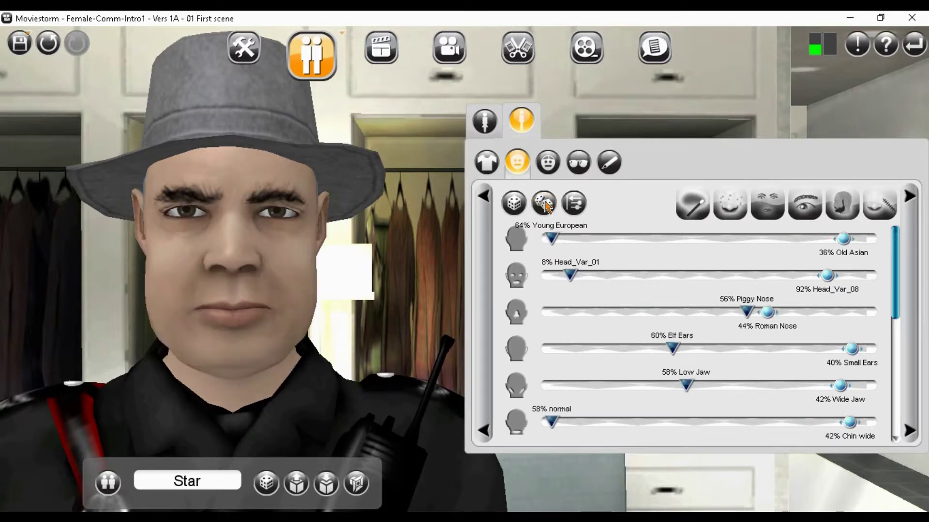
left_click(544, 205)
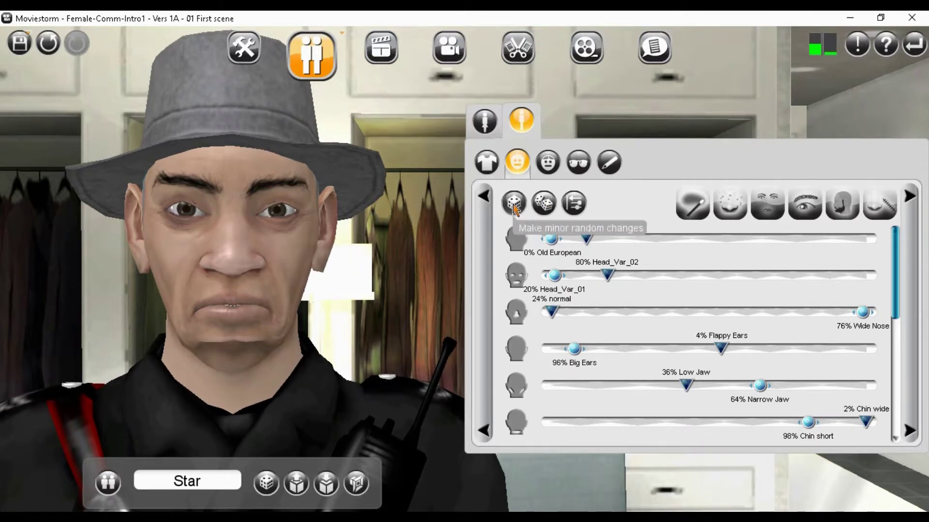
left_click(546, 207)
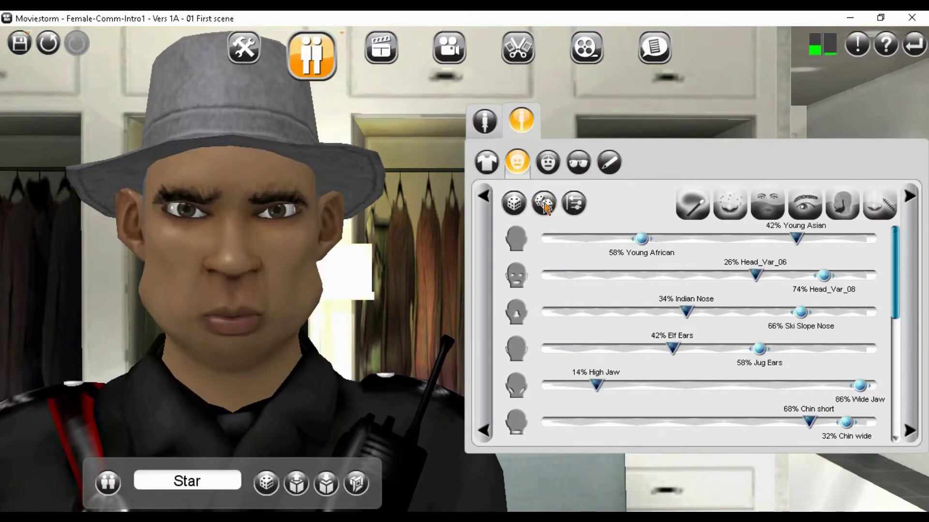
left_click(546, 207)
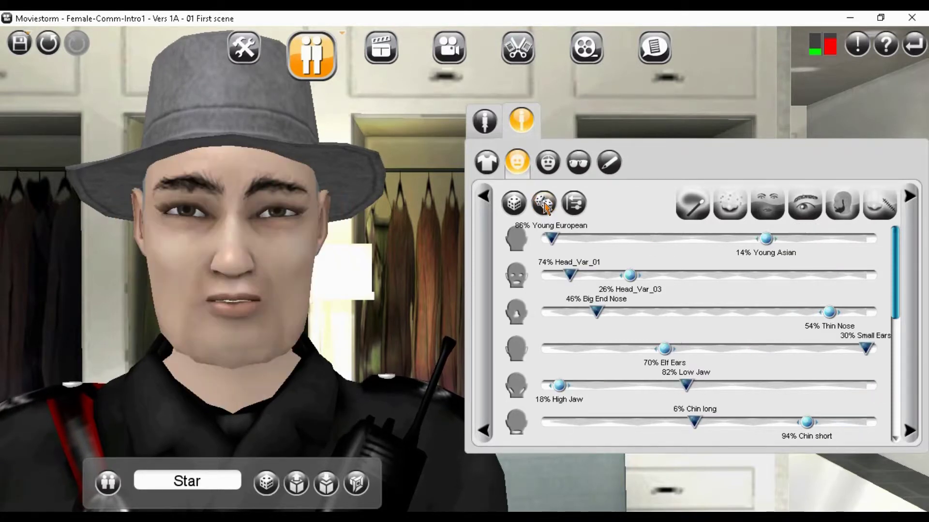
left_click(546, 207)
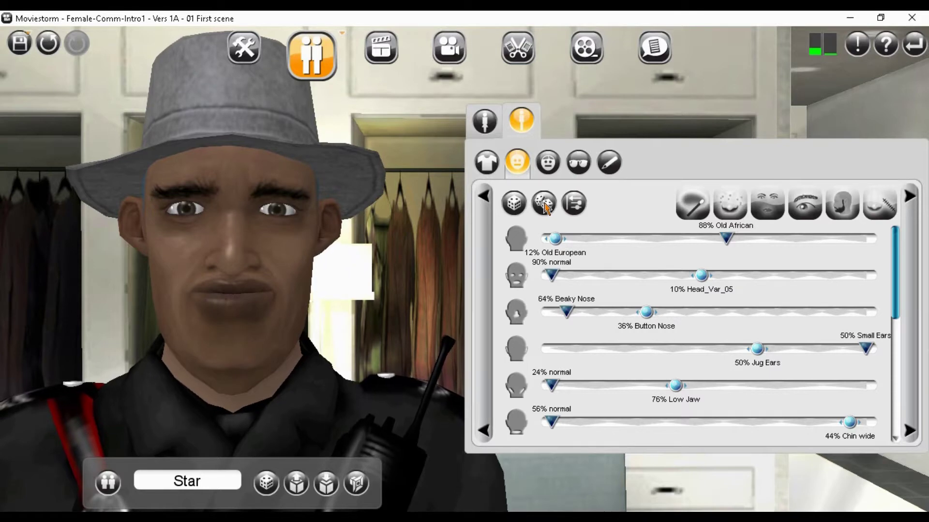
left_click(546, 207)
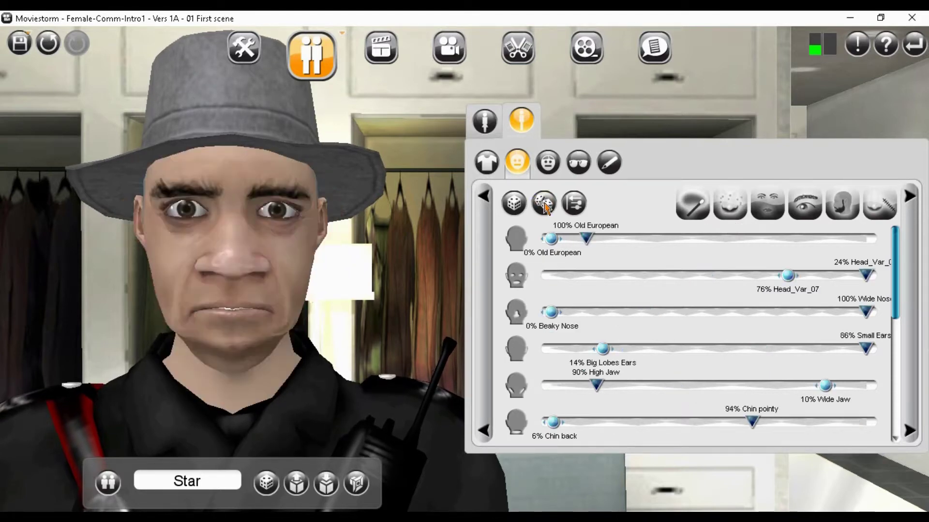
- Return to minor random changes and repeat until the face blends Young African and Young Asian with near-normal features
left_click(513, 206)
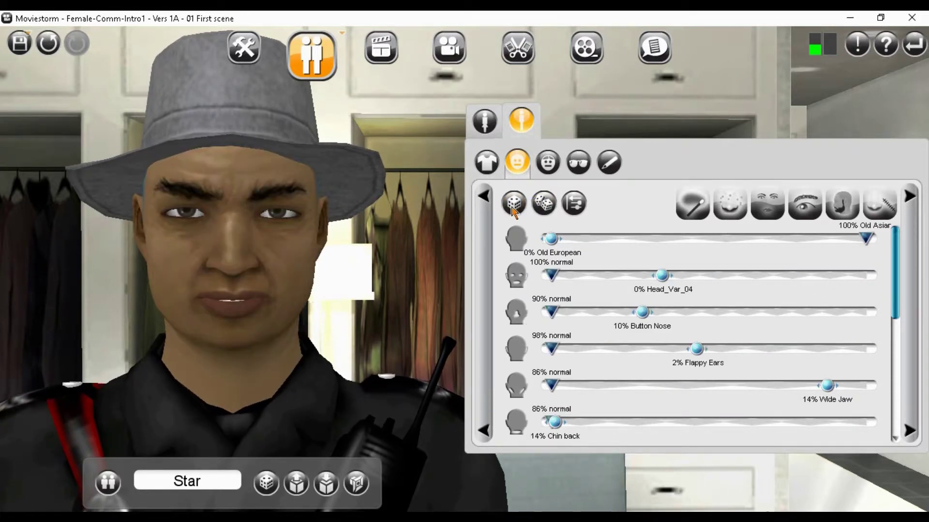
left_click(513, 206)
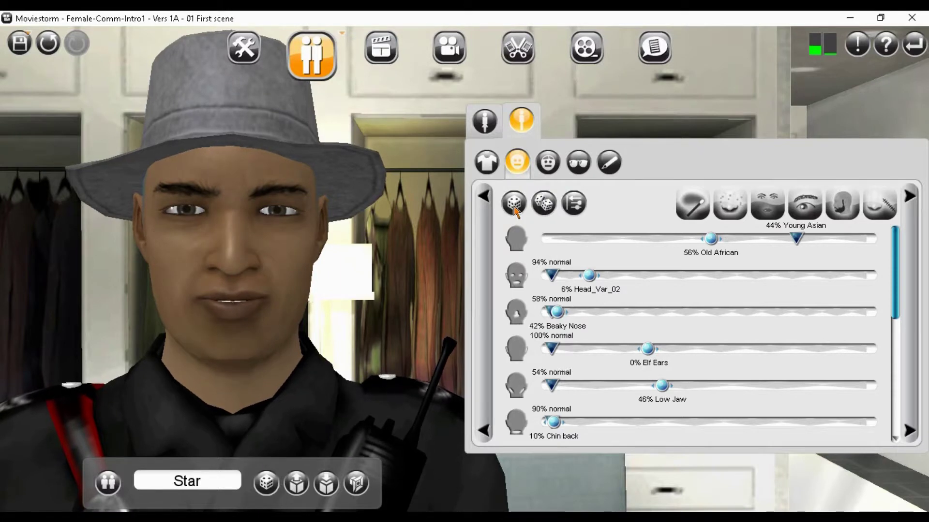
left_click(514, 206)
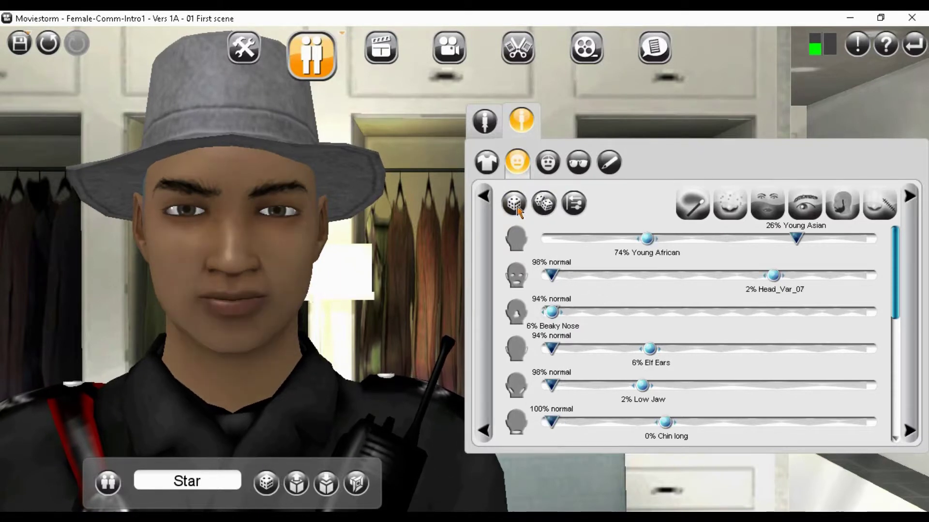
- Try several skin textures on the character's face, from golden to very dark, and settle on the light tan, slightly lined one
left_click(697, 213)
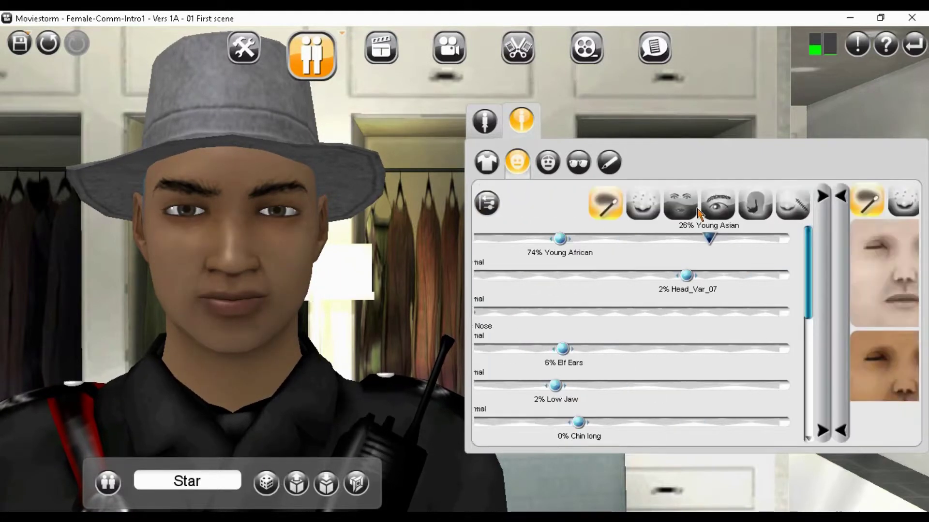
scroll(797, 347, "down", 3)
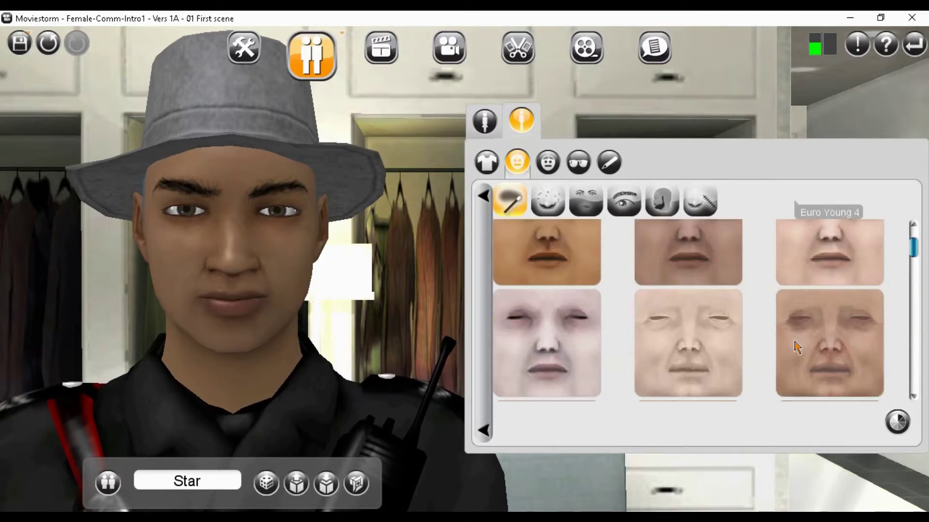
left_click(706, 314)
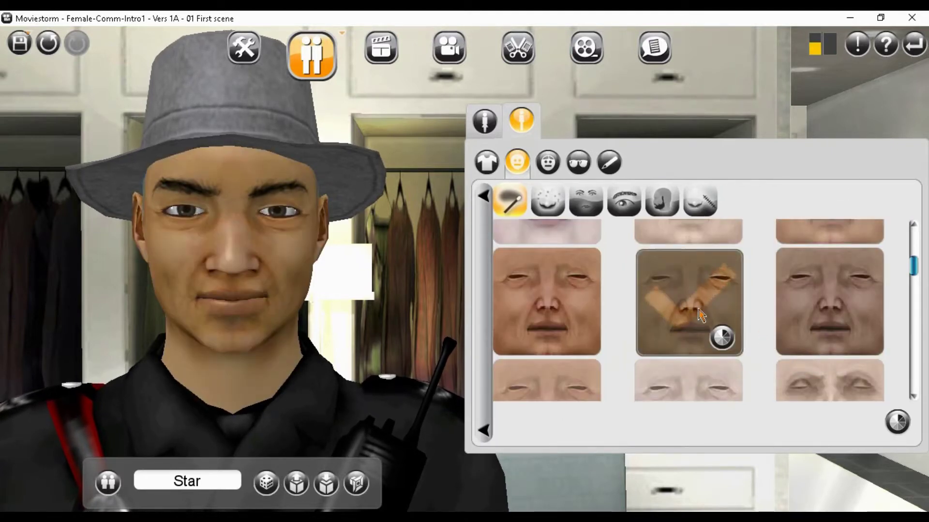
left_click(551, 328)
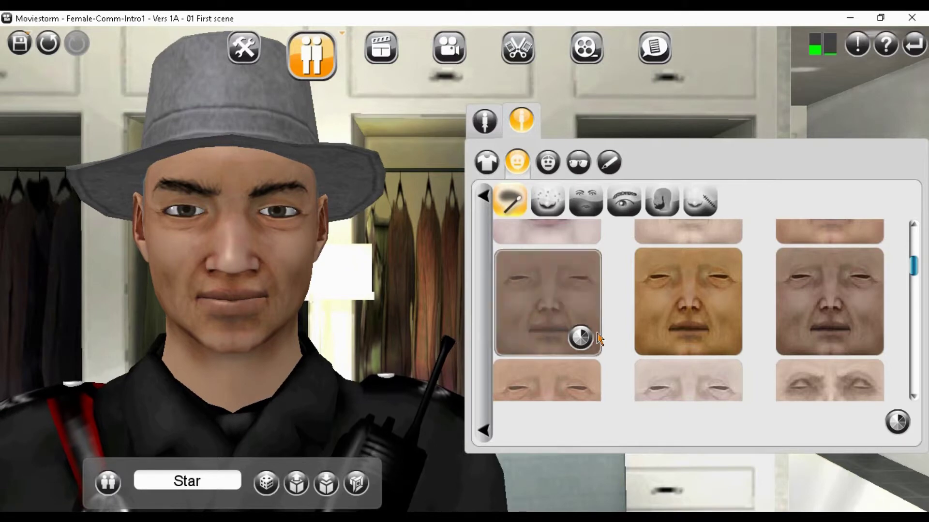
scroll(598, 335, "down", 5)
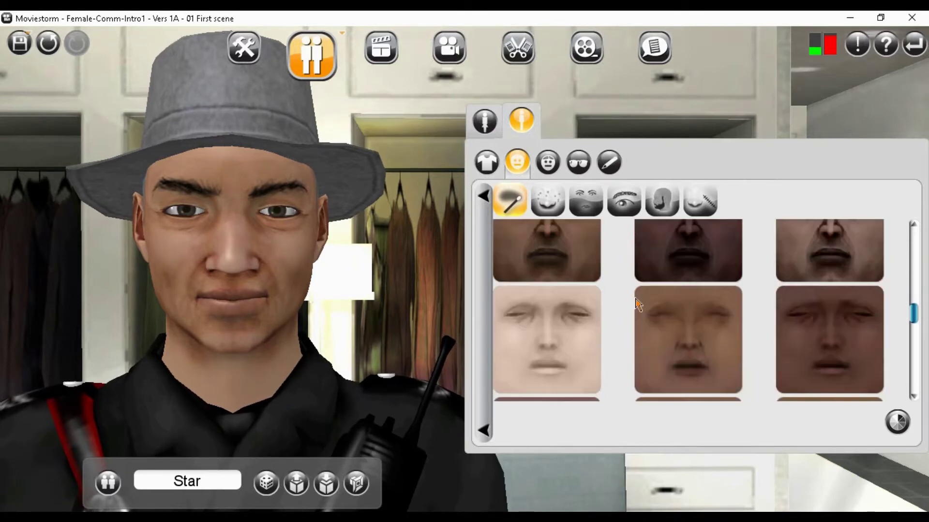
left_click(670, 275)
scroll(676, 290, "down", 3)
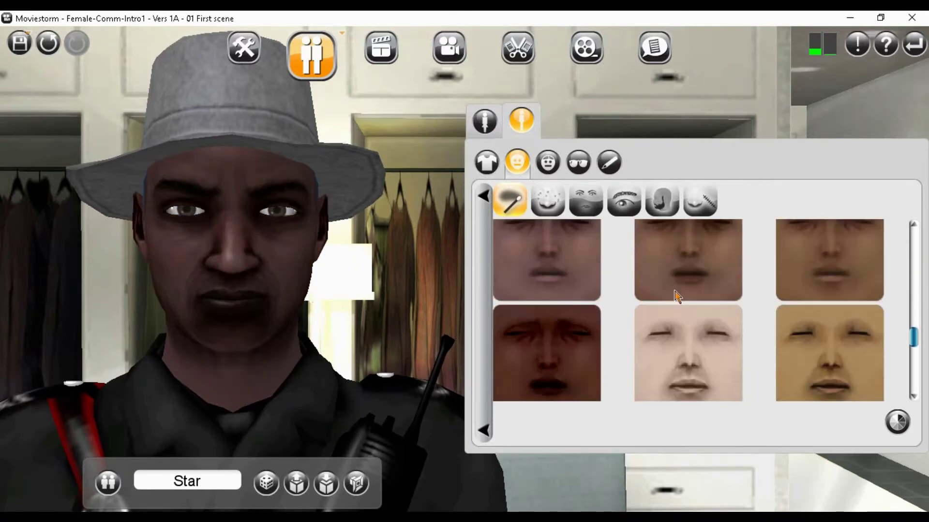
left_click(535, 329)
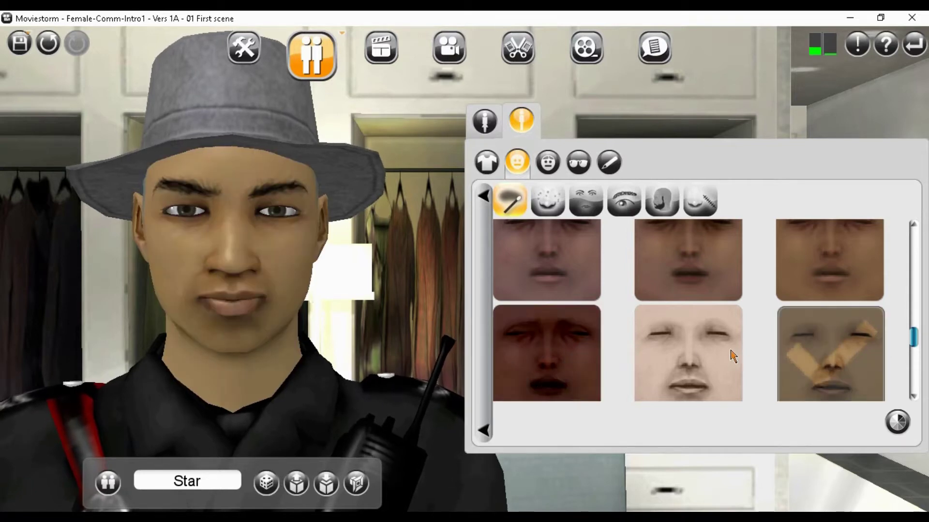
scroll(730, 351, "up", 5)
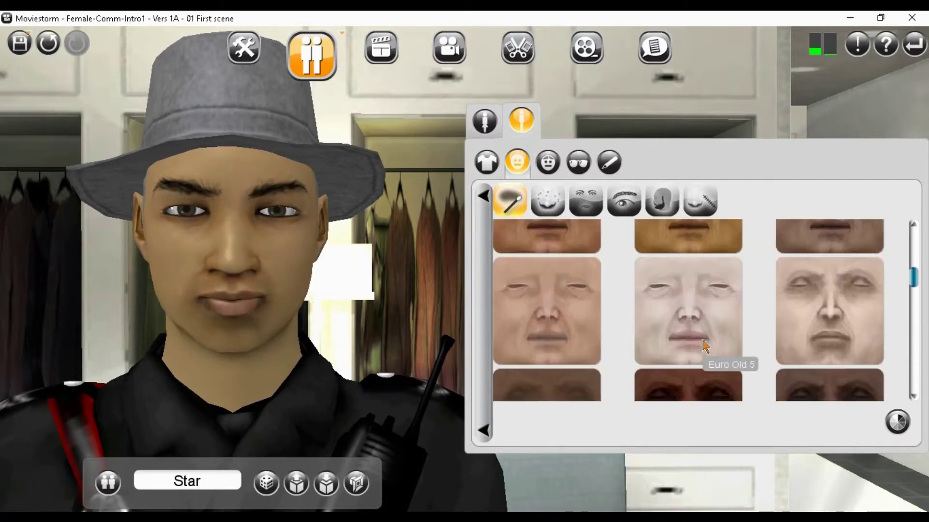
scroll(568, 320, "up", 2)
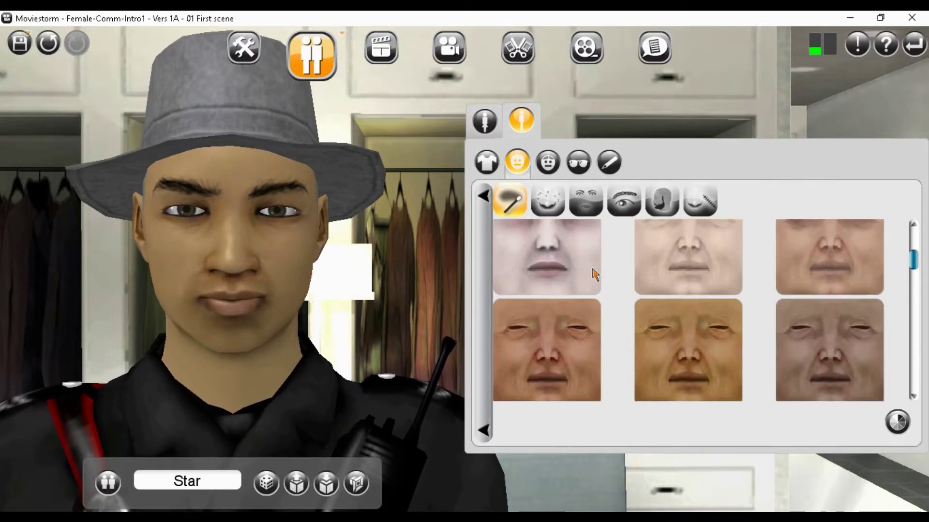
left_click(816, 266)
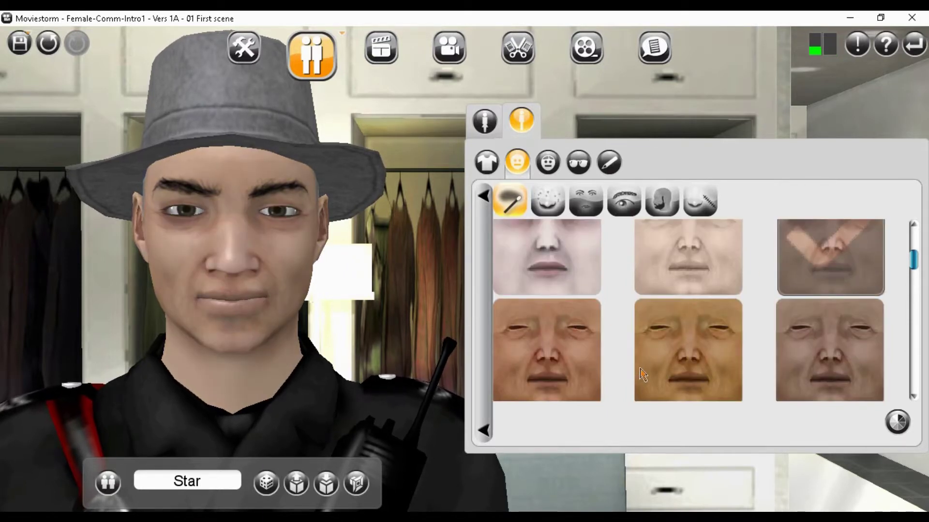
- Try the red Santa hat on the character, and replace it with the side-swept Hairstyle Scene hair
left_click(548, 163)
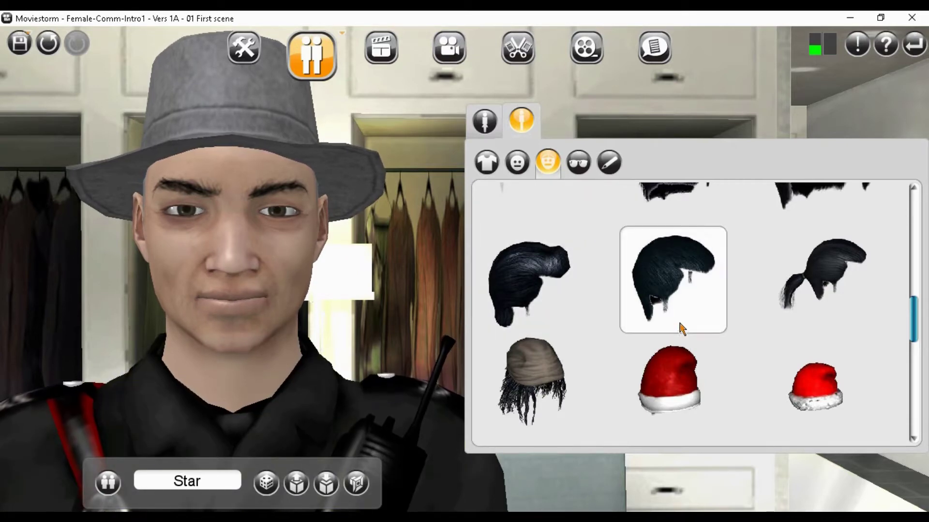
scroll(677, 323, "down", 5)
scroll(658, 256, "up", 2)
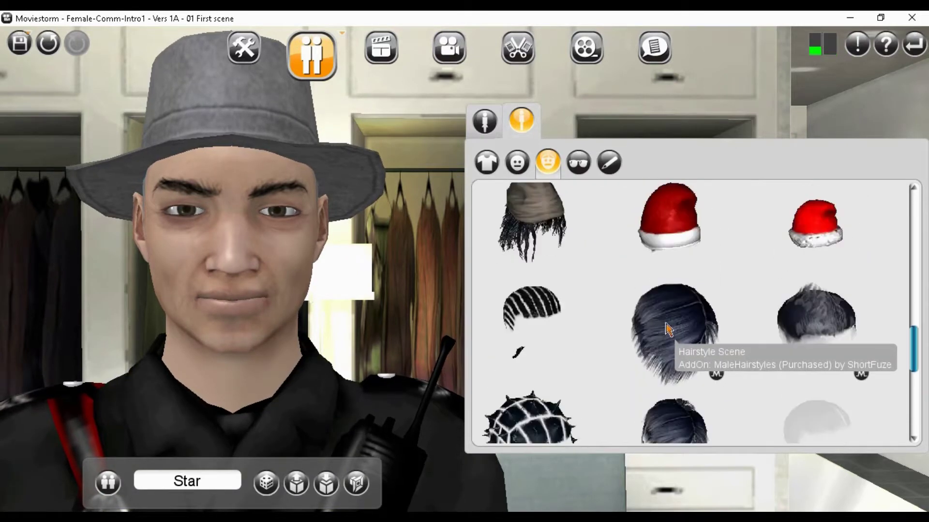
left_click(661, 246)
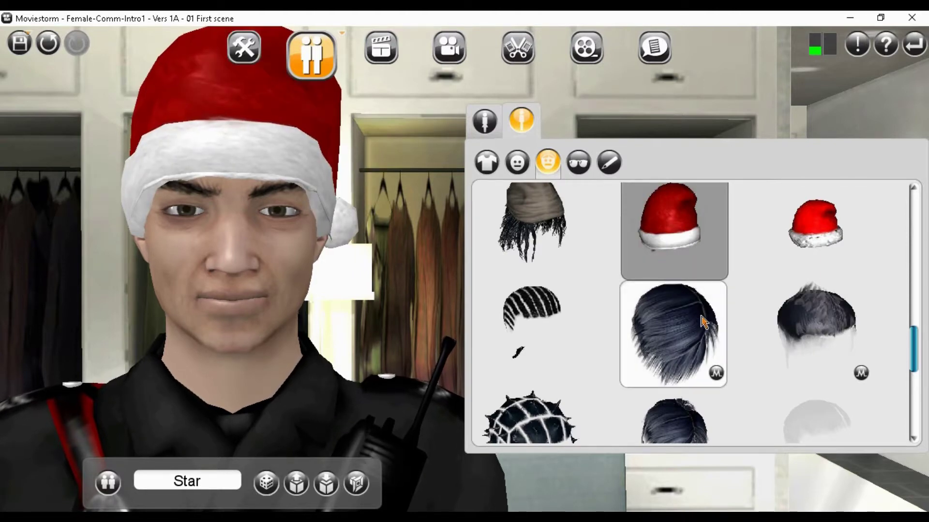
left_click(679, 349)
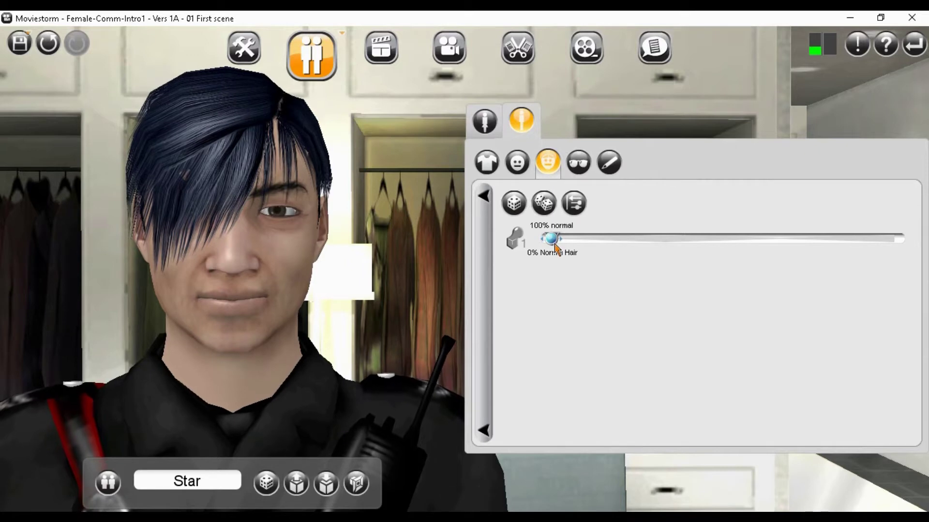
- Vary the hairstyle with its shape slider and random changes until it sits at 68% Normal Hair
mouse_move(556, 248)
left_mouse_down()
mouse_move(637, 262)
mouse_move(877, 258)
mouse_move(666, 236)
mouse_move(565, 239)
left_mouse_up()
left_click(509, 203)
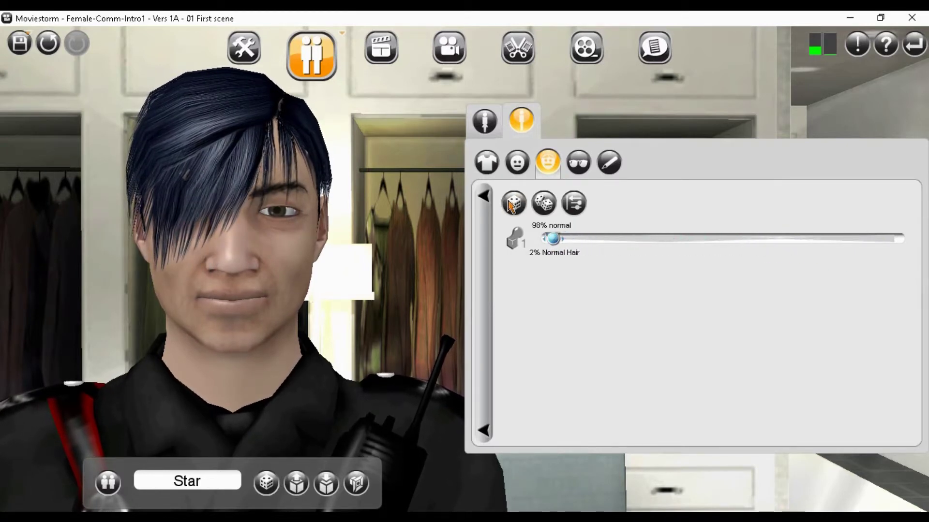
left_click(513, 205)
left_click(544, 204)
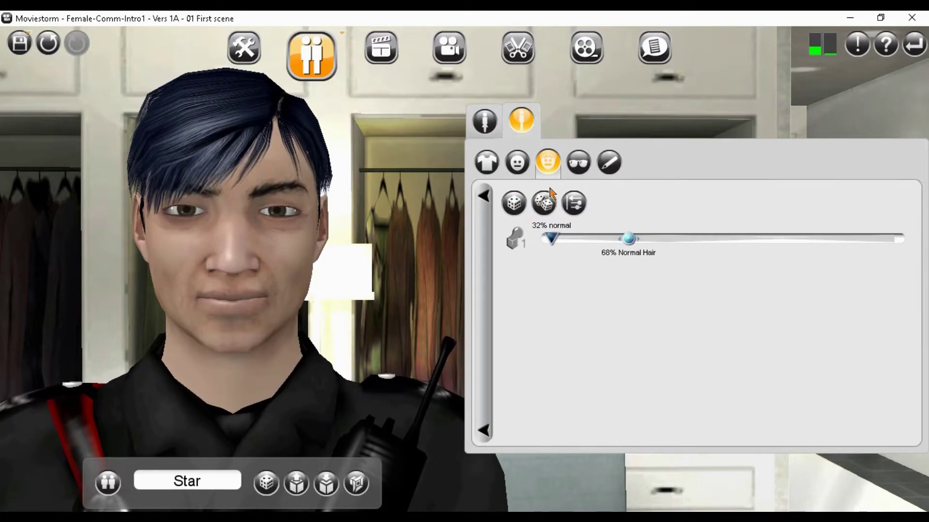
- Put the brown-tinted aviator sunglasses on the character and check them in a close-up of the face
left_click(579, 164)
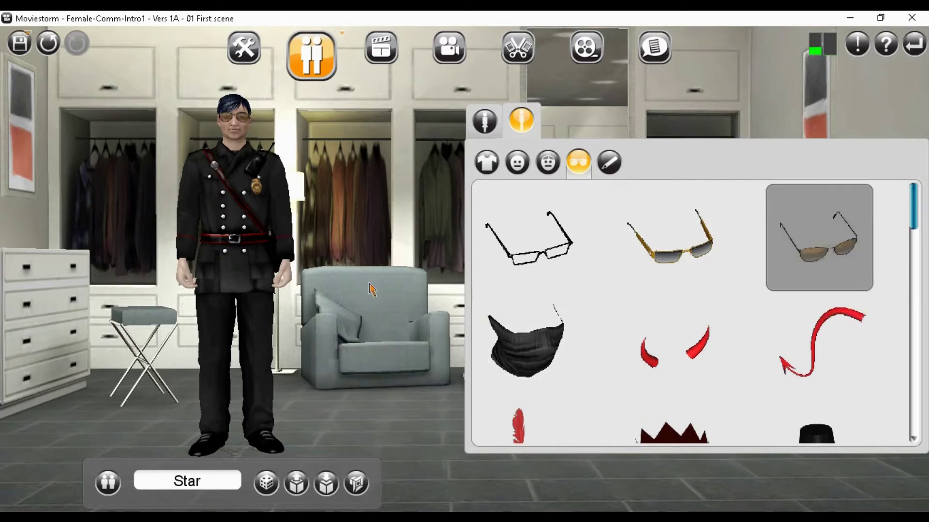
scroll(372, 290, "up", 3)
scroll(345, 330, "up", 3)
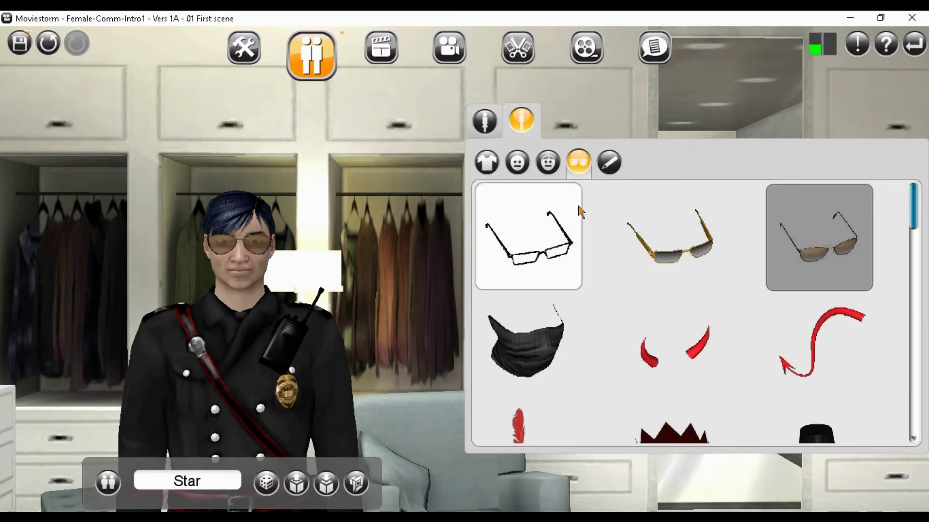
left_click(519, 165)
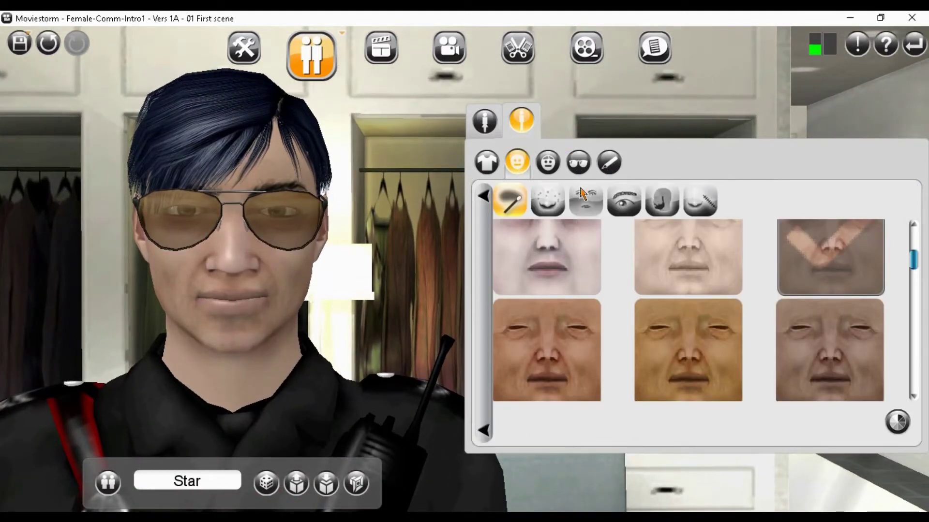
- Try the yellow-and-red jacket and the white T-shirt outfits, and dress the character in the blazer outfit with dark jeans
left_click(486, 163)
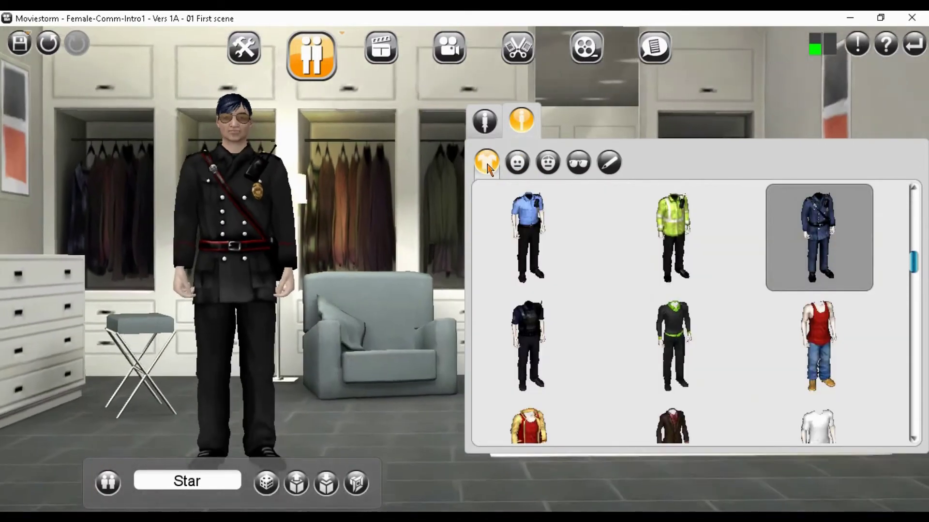
scroll(702, 280, "down", 2)
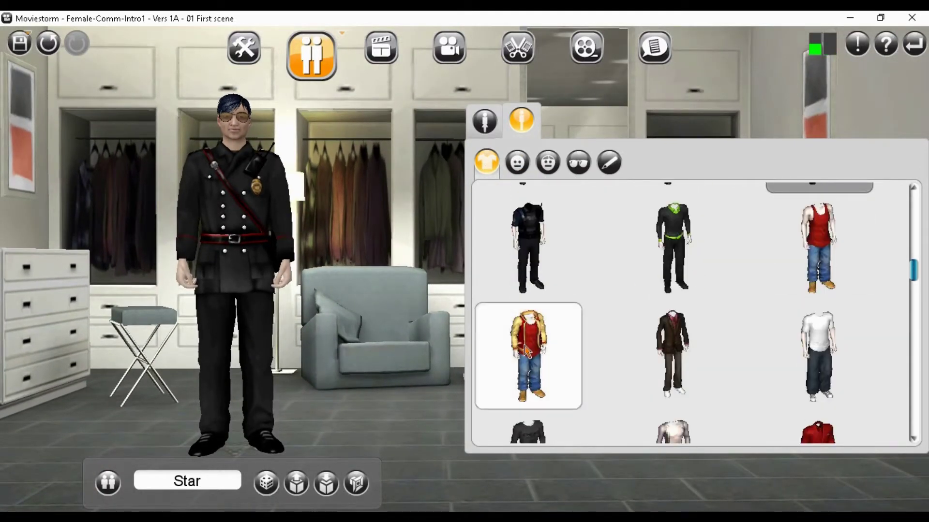
left_click(537, 339)
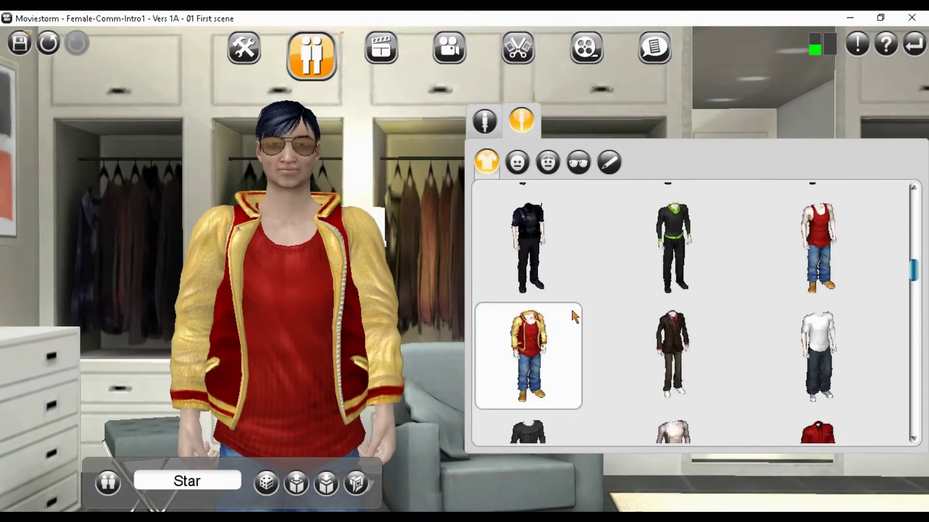
scroll(665, 329, "down", 1)
scroll(668, 324, "down", 1)
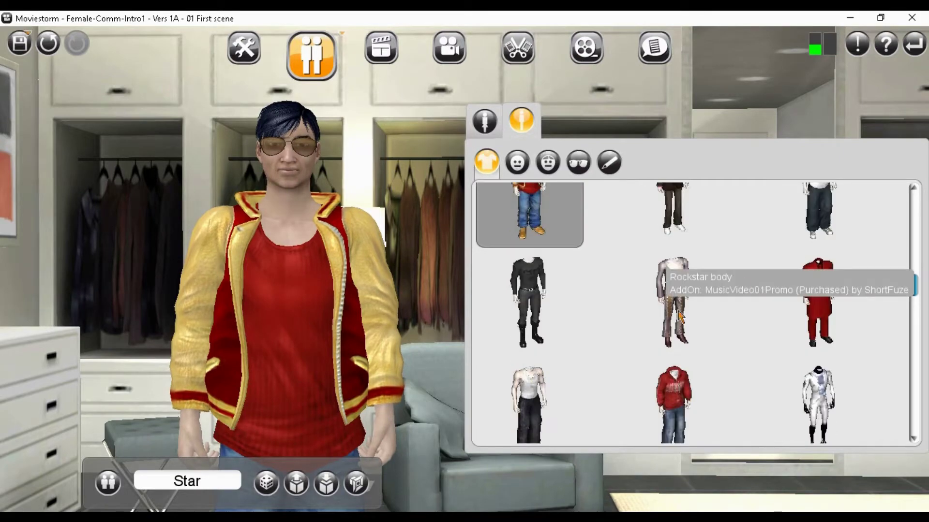
left_click(776, 228)
scroll(500, 268, "down", 1)
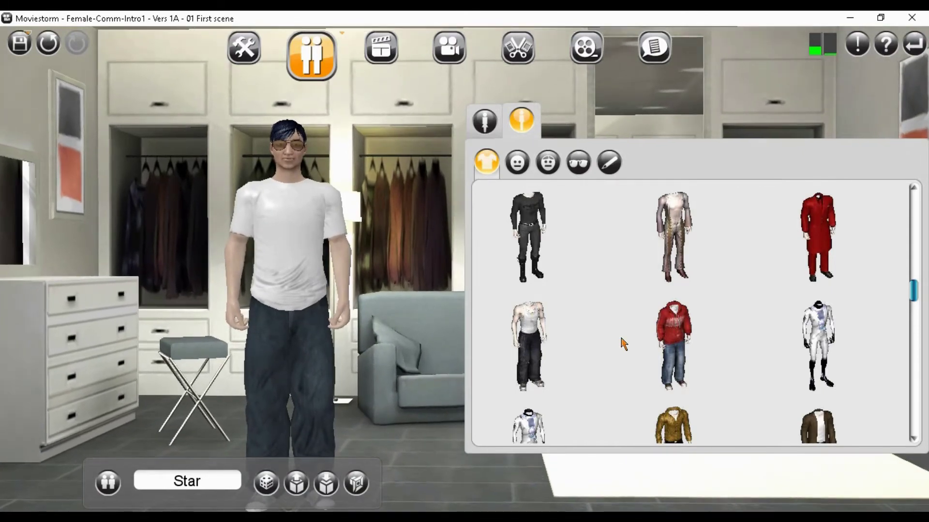
scroll(622, 341, "down", 3)
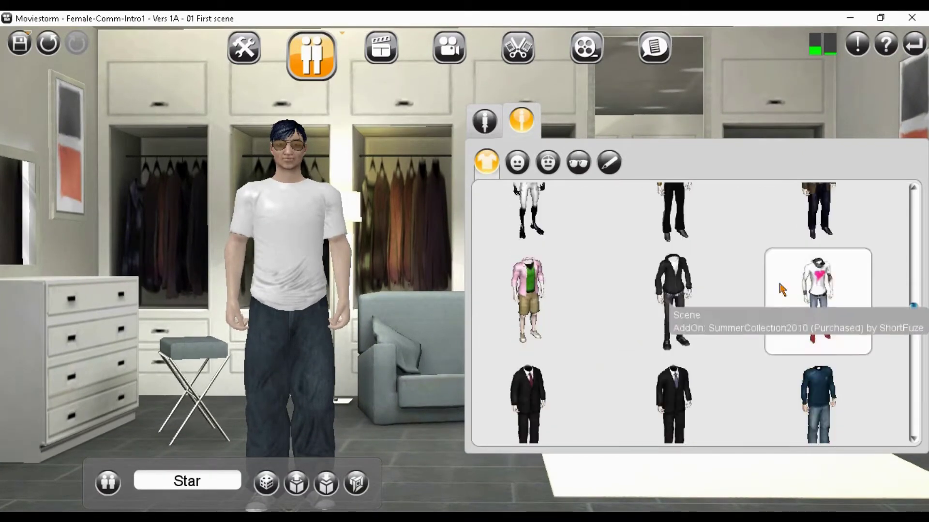
left_click(820, 218)
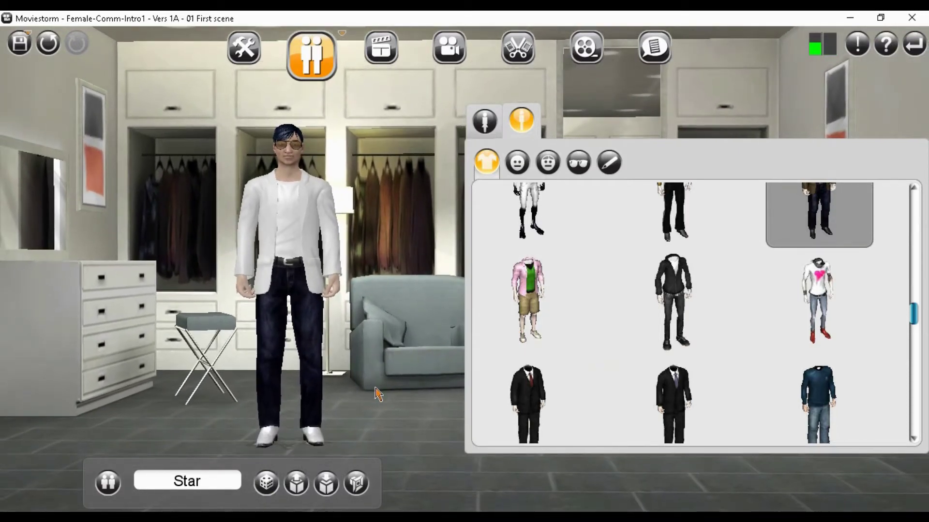
- Examine the style and colour options for the parts of the blazer outfit and look at the character from the side and back
left_click(323, 255)
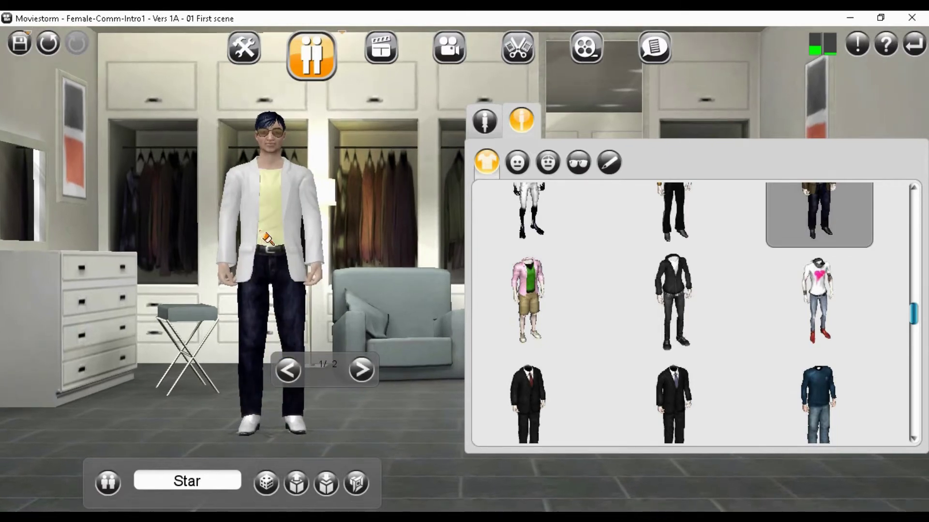
left_click(291, 238)
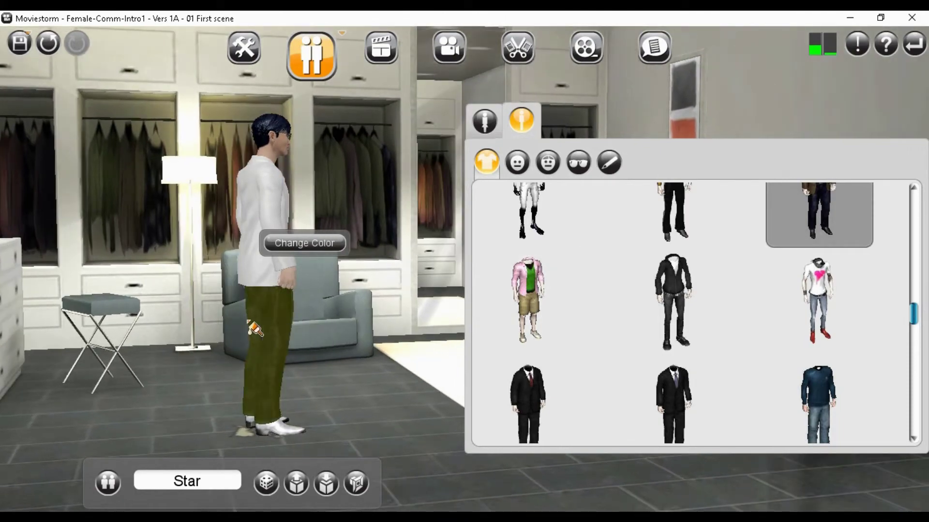
left_click(208, 364)
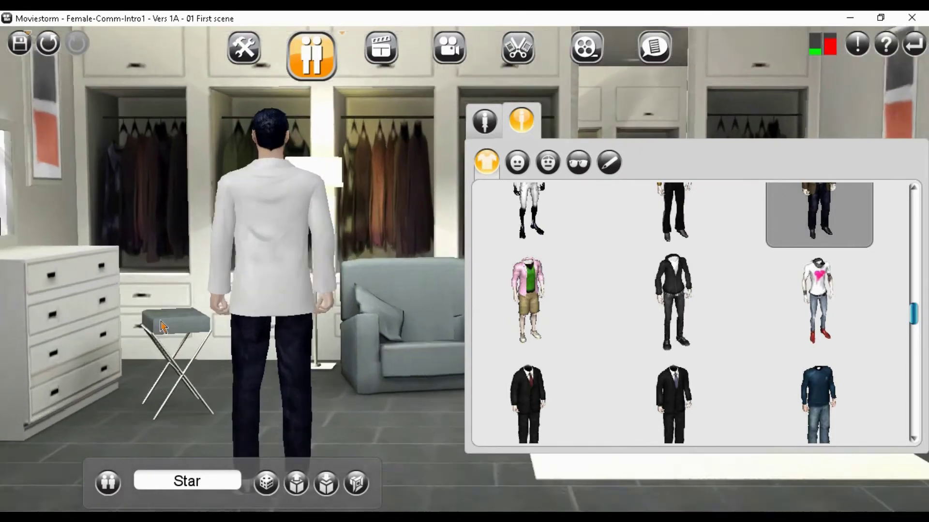
left_click(170, 322)
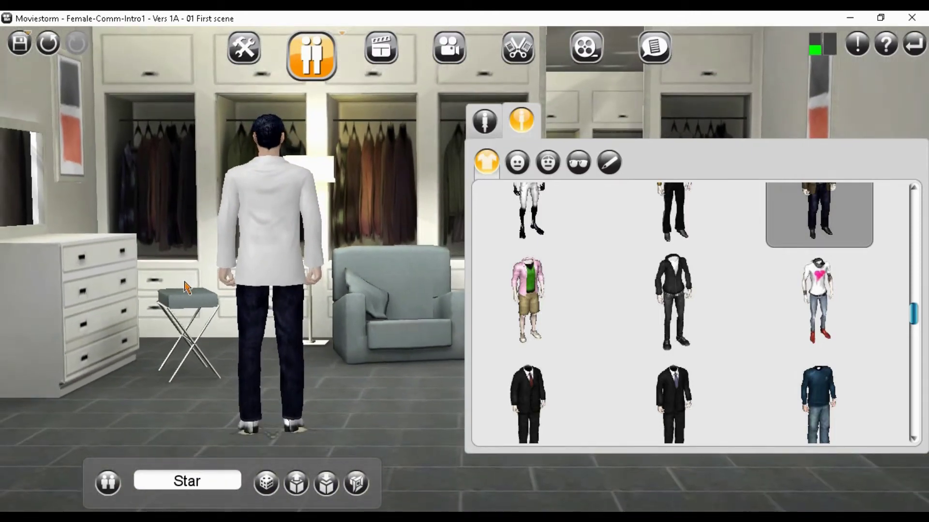
scroll(595, 356, "down", 2)
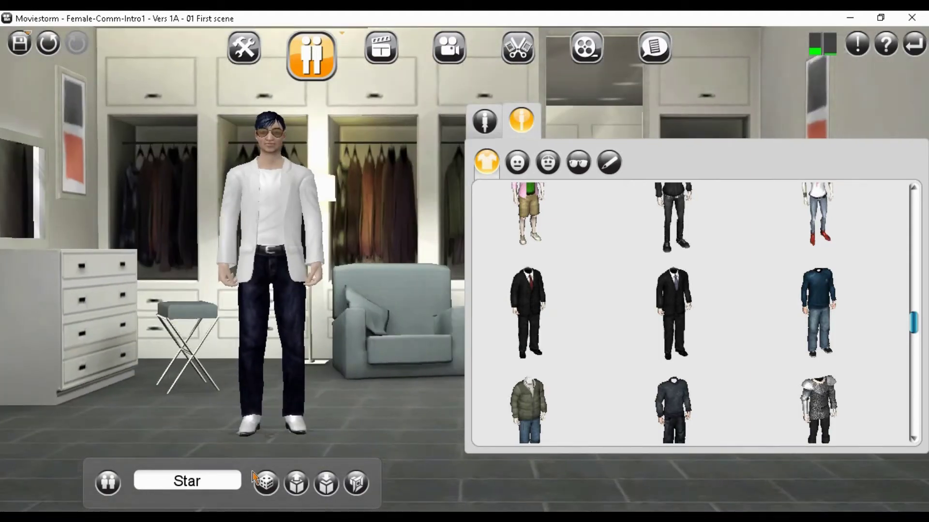
- Save the character to stock as Star7 without a comment, and check the character in the Cast List
left_click(324, 491)
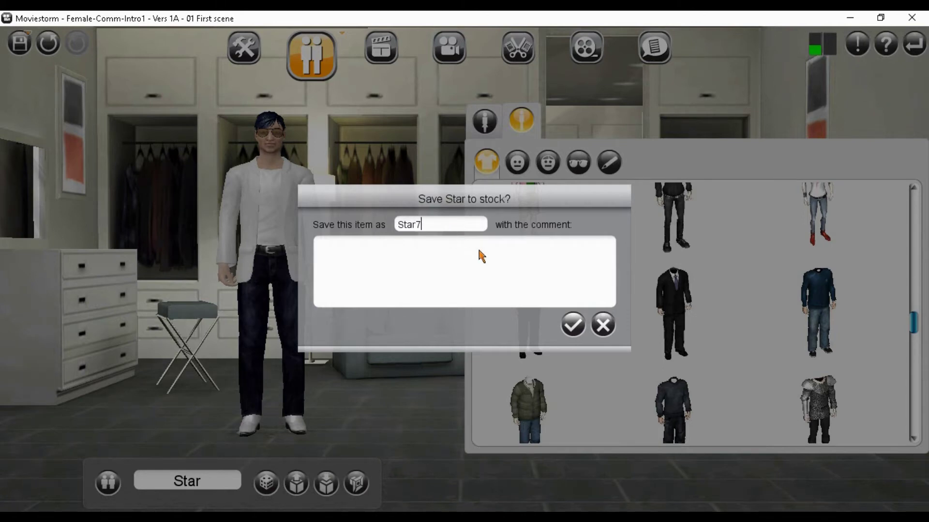
left_click(573, 328)
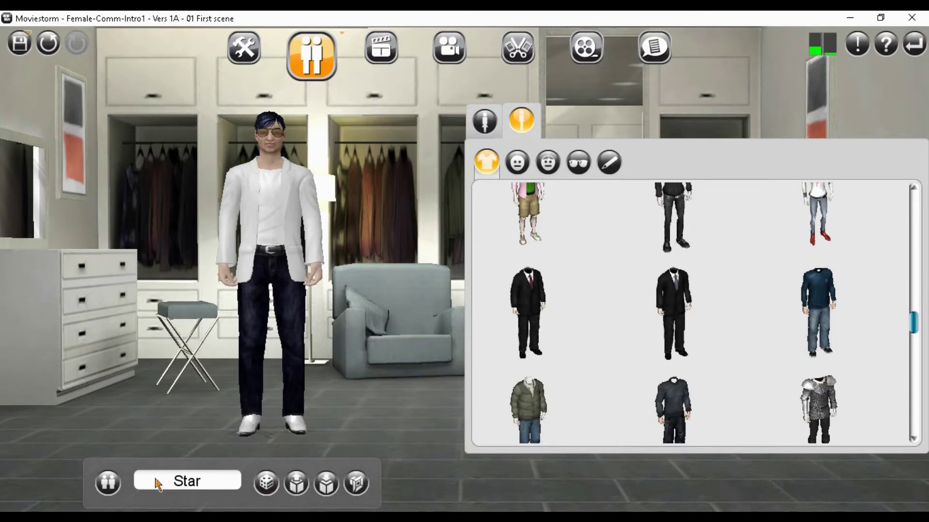
left_click(109, 483)
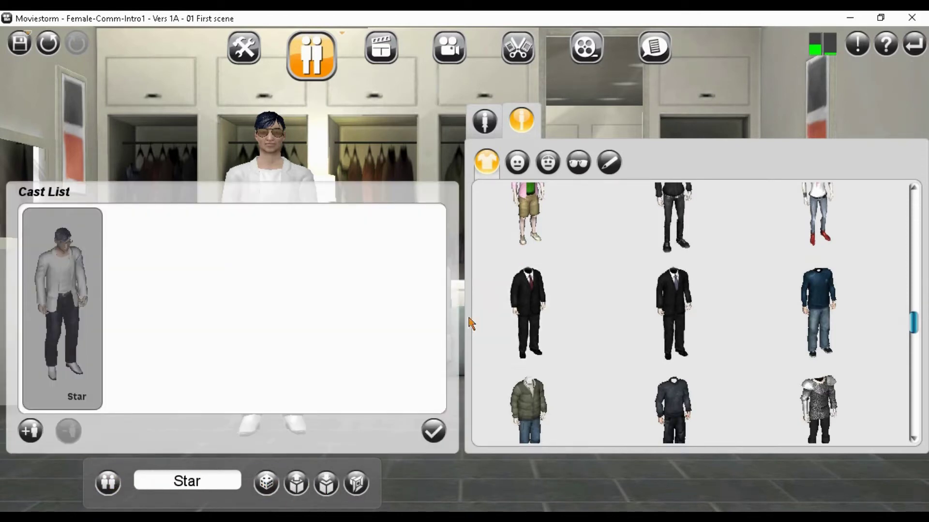
left_click(392, 156)
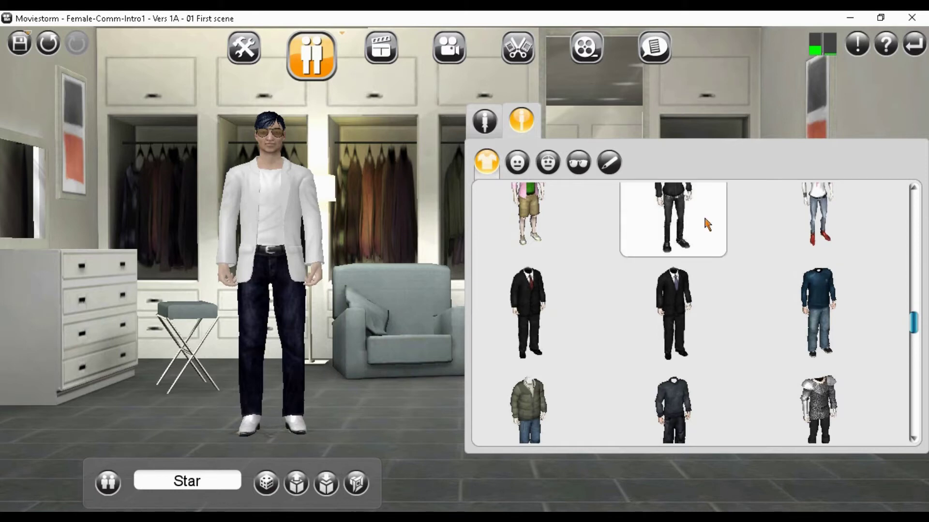
- Try the blue football kit and the navy firefighter uniform with yellow stripes on the character
scroll(734, 284, "down", 4)
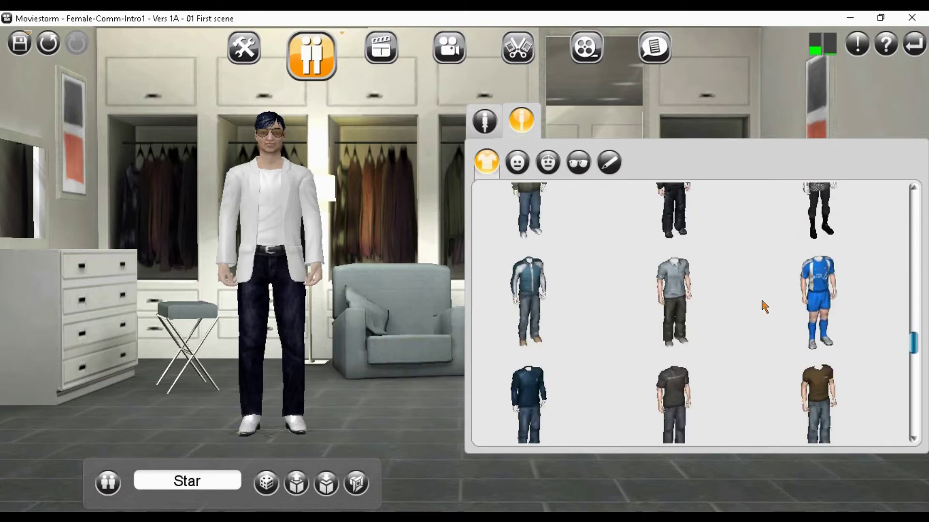
left_click(822, 319)
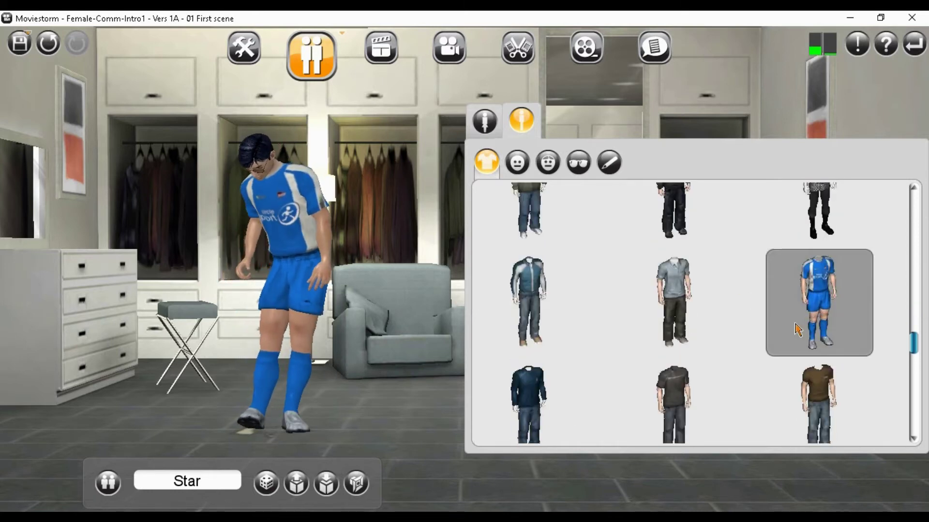
scroll(803, 329, "down", 3)
scroll(796, 333, "down", 4)
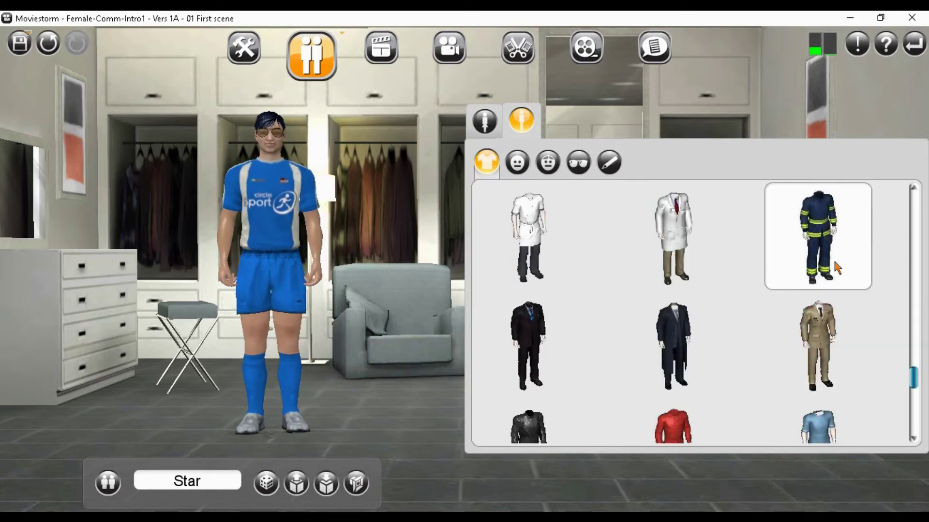
left_click(833, 261)
scroll(799, 314, "down", 3)
scroll(799, 313, "down", 3)
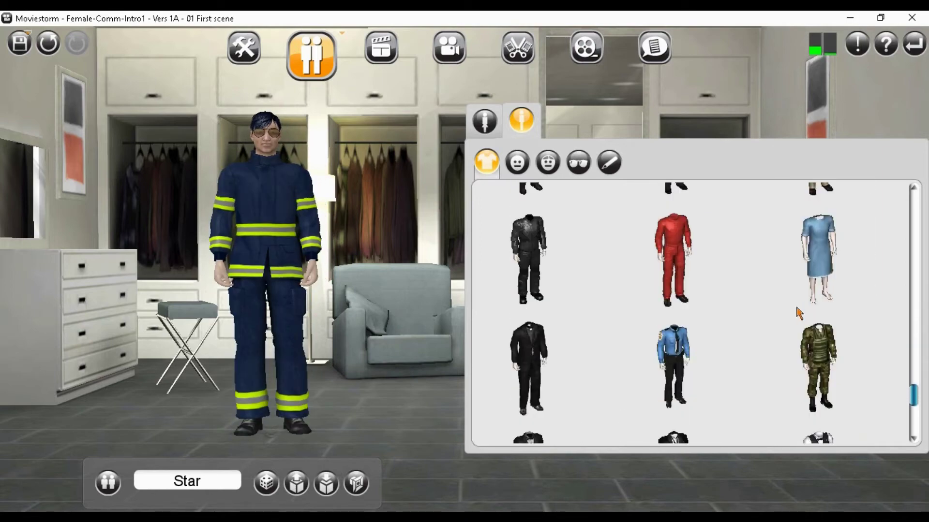
- View the 1AD premium pack details for the locked brown robe costume and close them
scroll(798, 313, "down", 2)
scroll(798, 314, "down", 4)
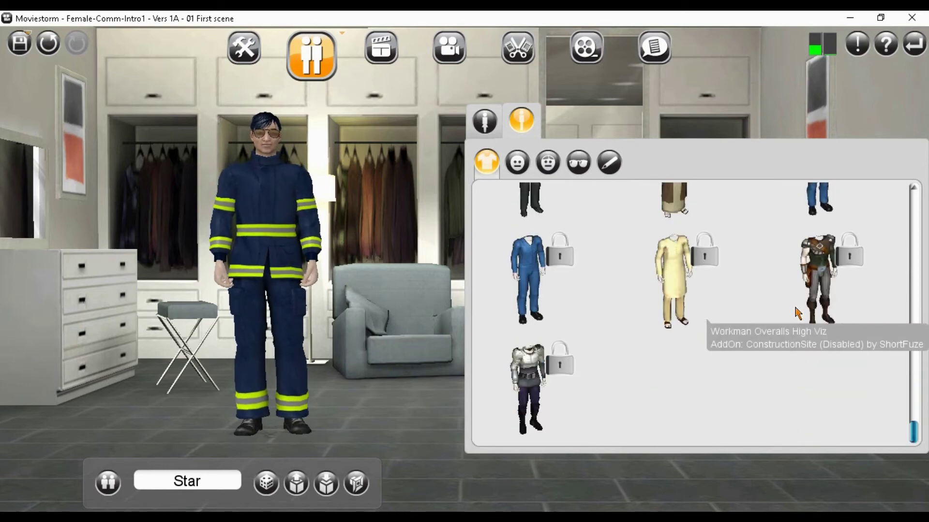
left_click(679, 209)
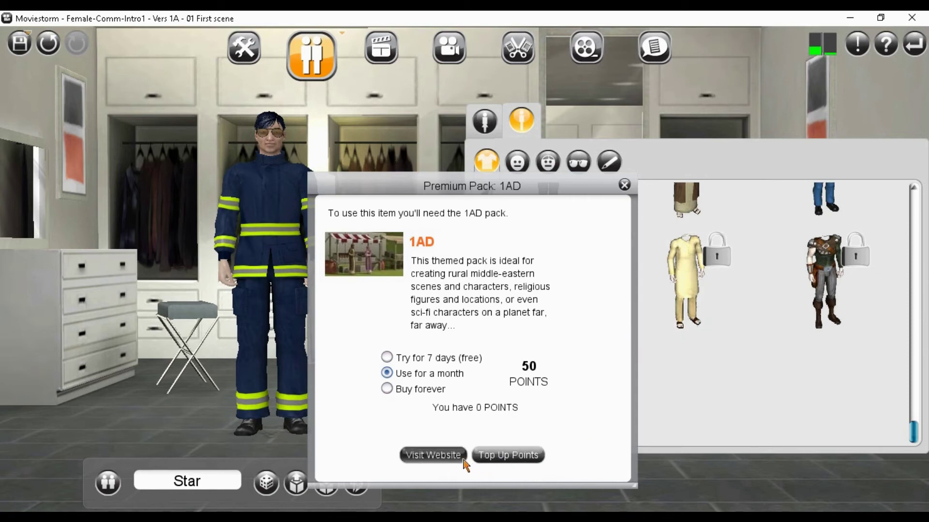
left_click(624, 185)
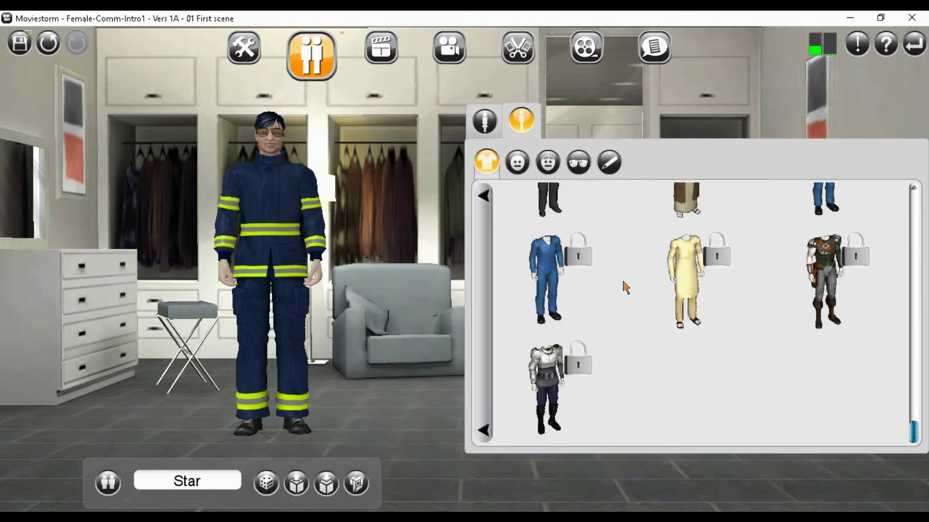
- Try the black bow-tie tuxedo, the Zombie costume and the black leather biker suit on the character
scroll(627, 288, "up", 2)
left_click(555, 291)
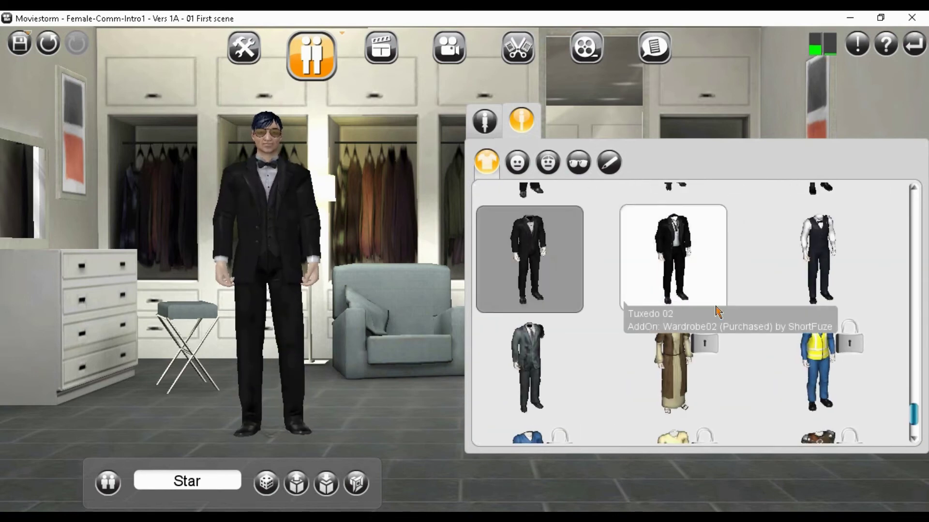
left_click(527, 393)
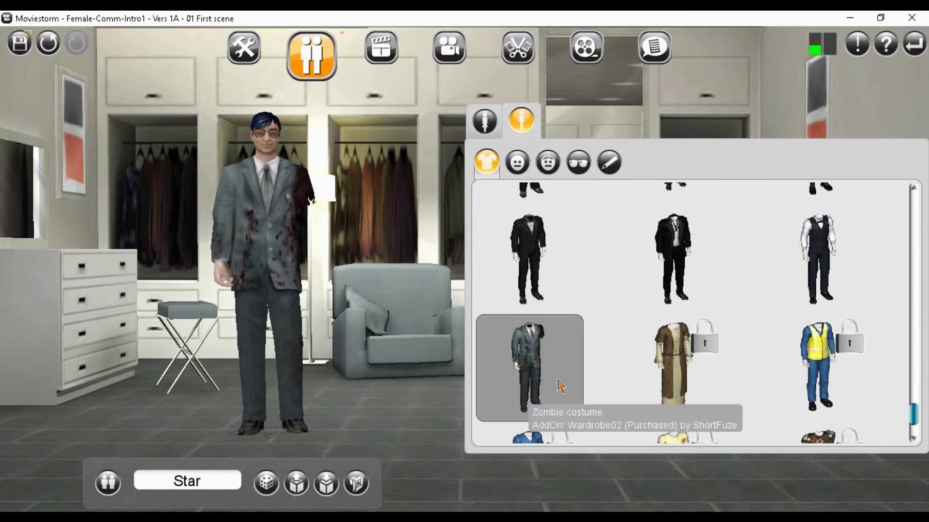
scroll(581, 290, "up", 2)
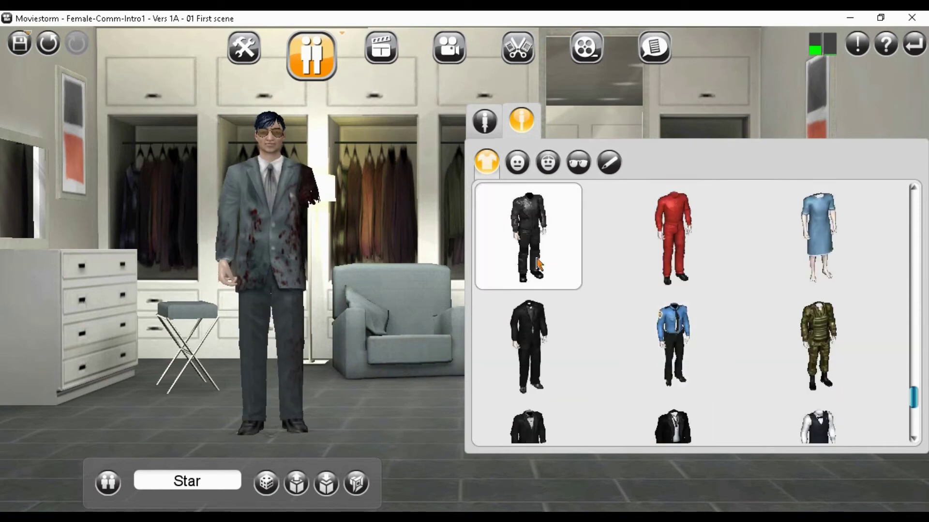
left_click(539, 265)
- Dress the character in the white lab coat outfit with red tie and check it in a close-up of the upper body
scroll(677, 282, "up", 2)
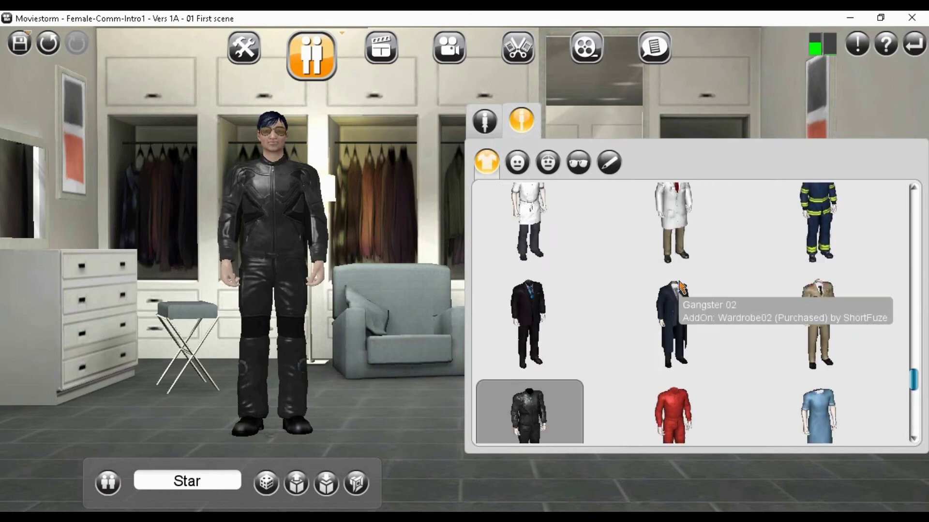
scroll(648, 293, "up", 1)
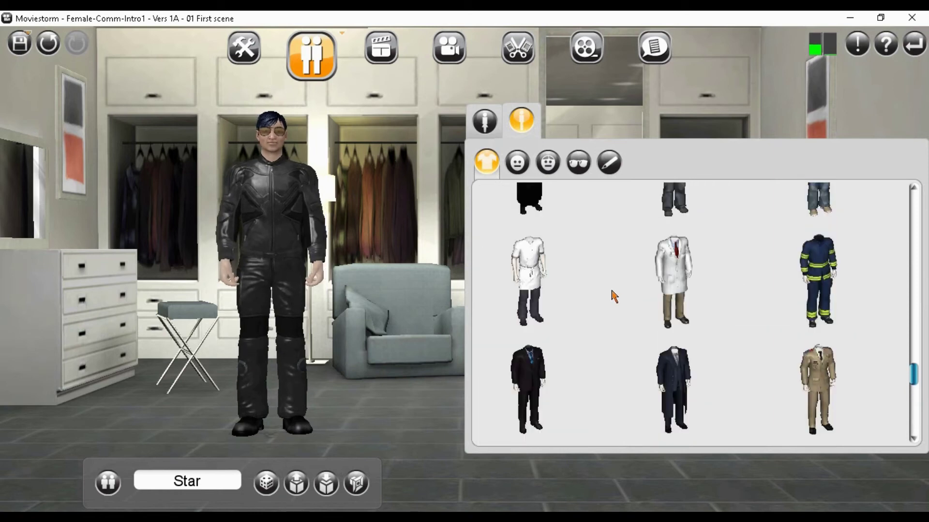
left_click(683, 297)
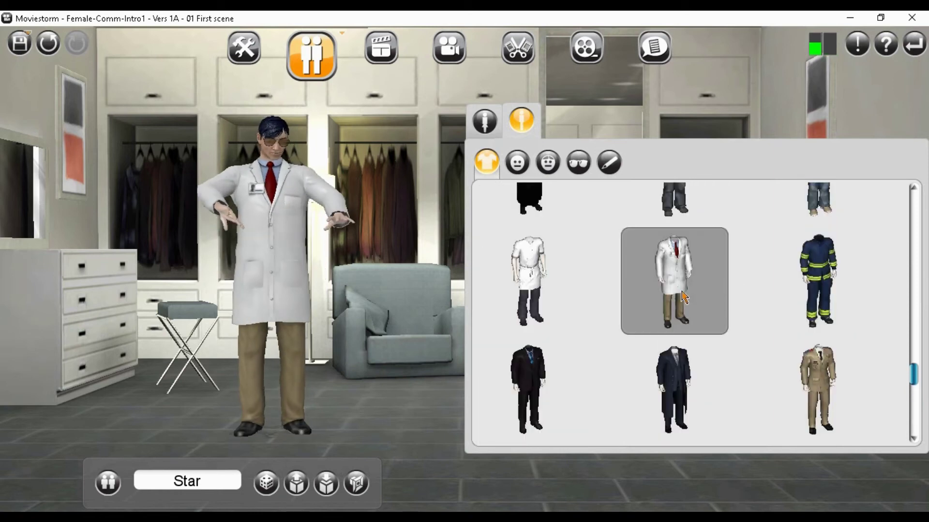
scroll(416, 290, "up", 5)
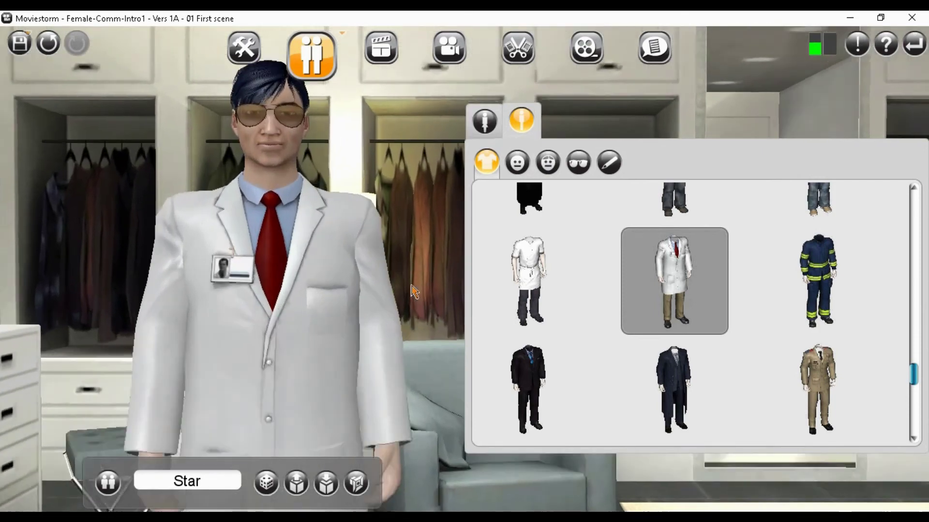
scroll(413, 292, "up", 2)
left_click(413, 292)
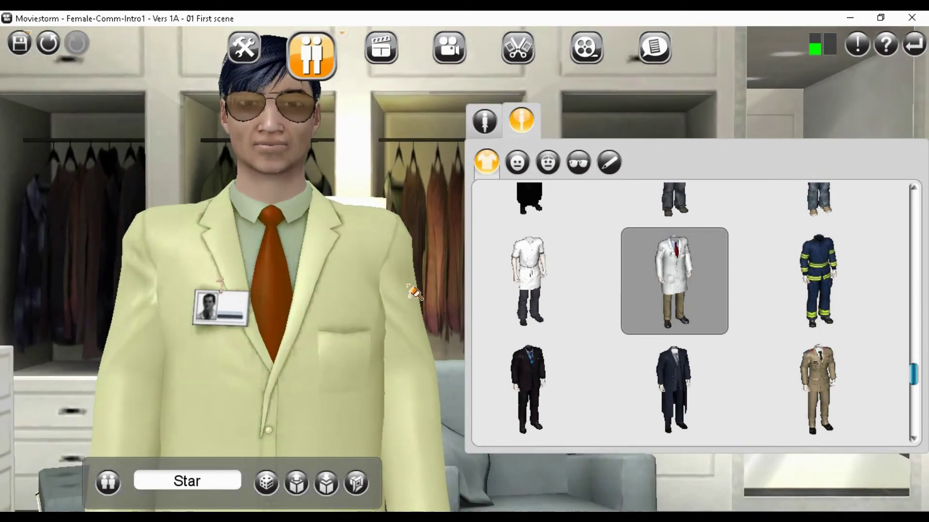
scroll(414, 292, "down", 2)
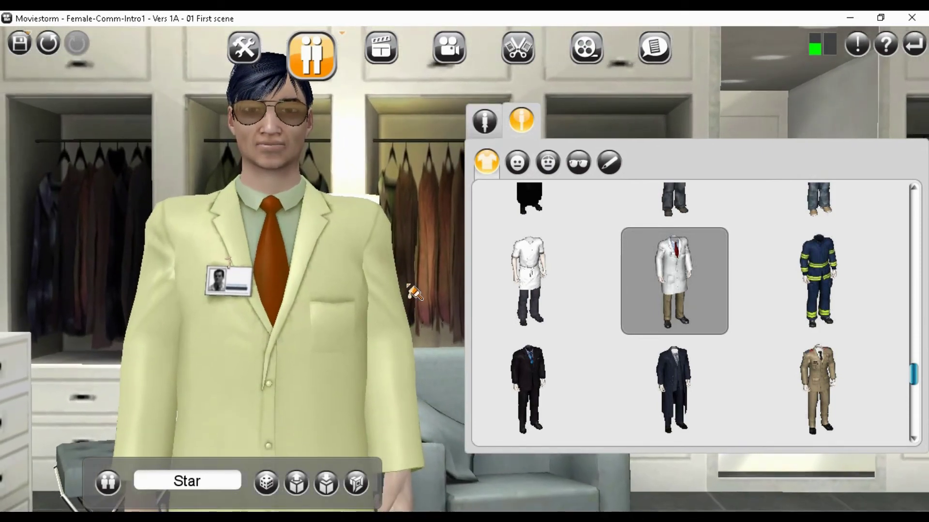